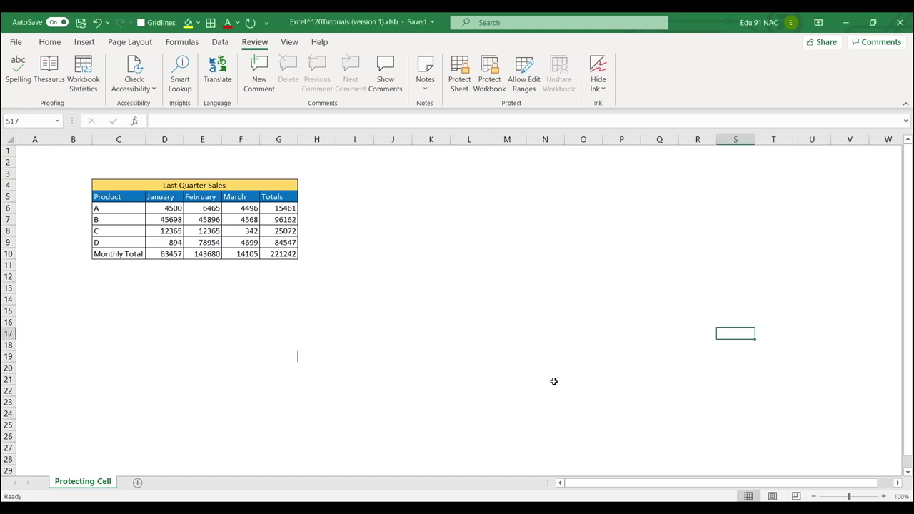
drag(75, 160, 321, 277)
click(386, 242)
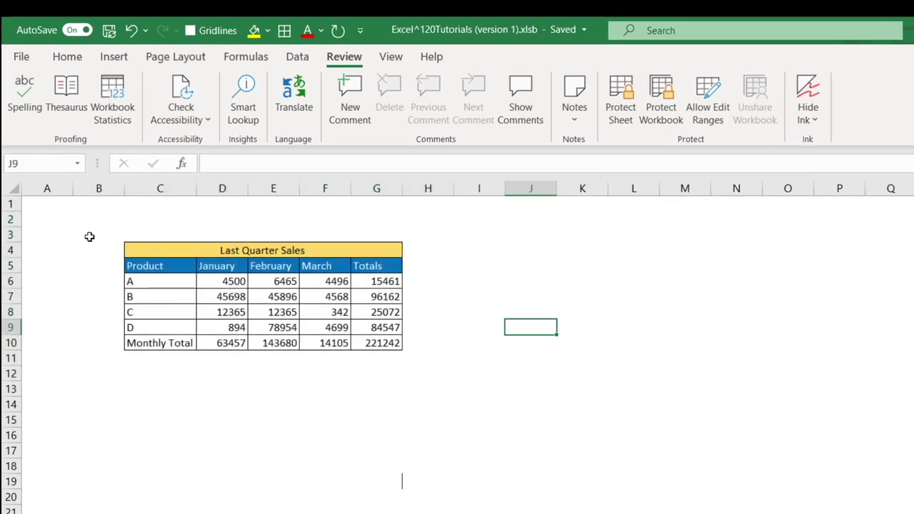
drag(90, 223, 451, 354)
click(480, 329)
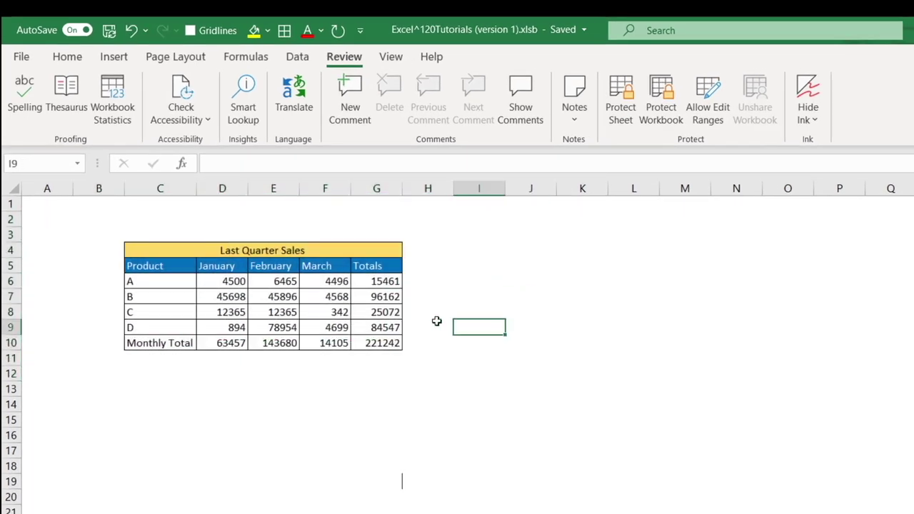
drag(86, 218, 449, 368)
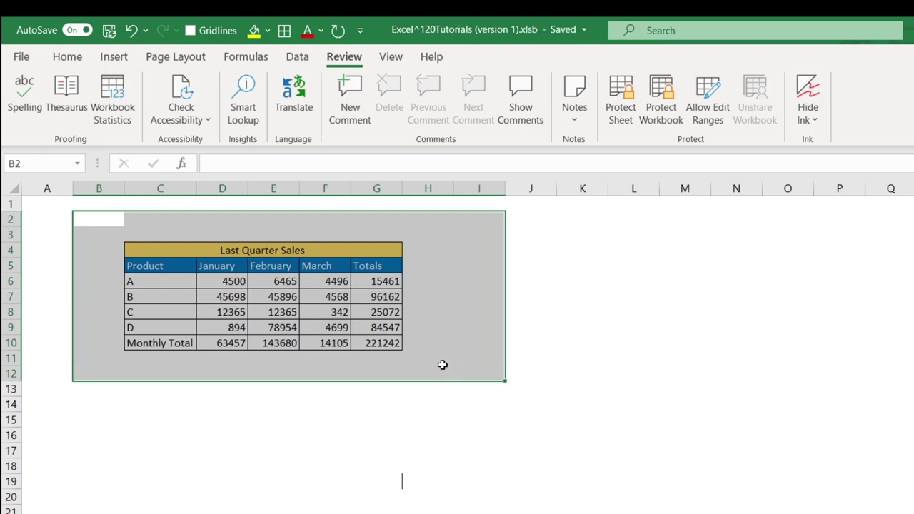
click(421, 402)
drag(154, 281, 155, 326)
click(224, 282)
click(269, 285)
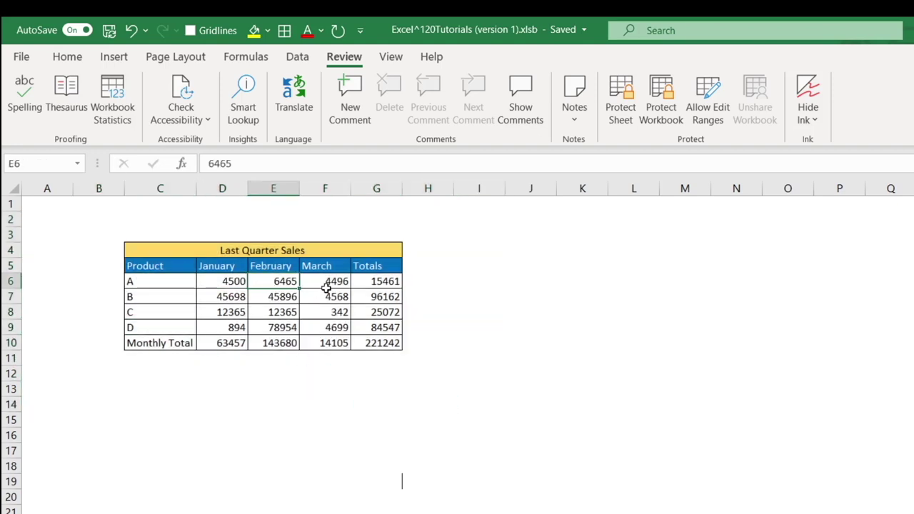
click(336, 283)
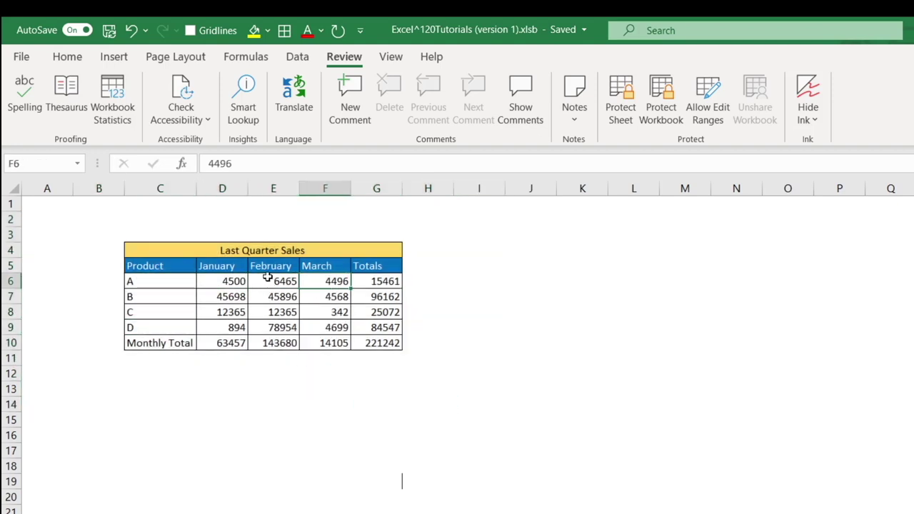
click(232, 249)
drag(223, 283, 321, 323)
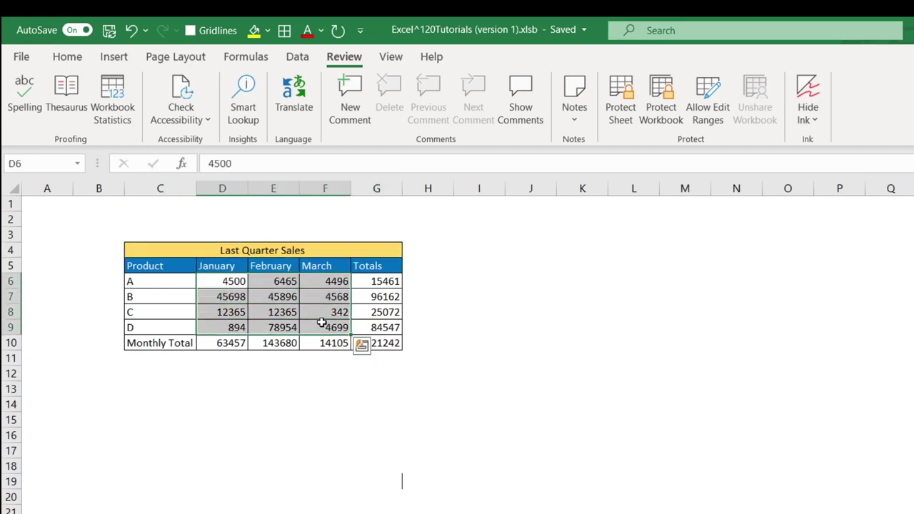
click(222, 399)
drag(221, 284, 319, 325)
click(341, 402)
drag(382, 286, 363, 347)
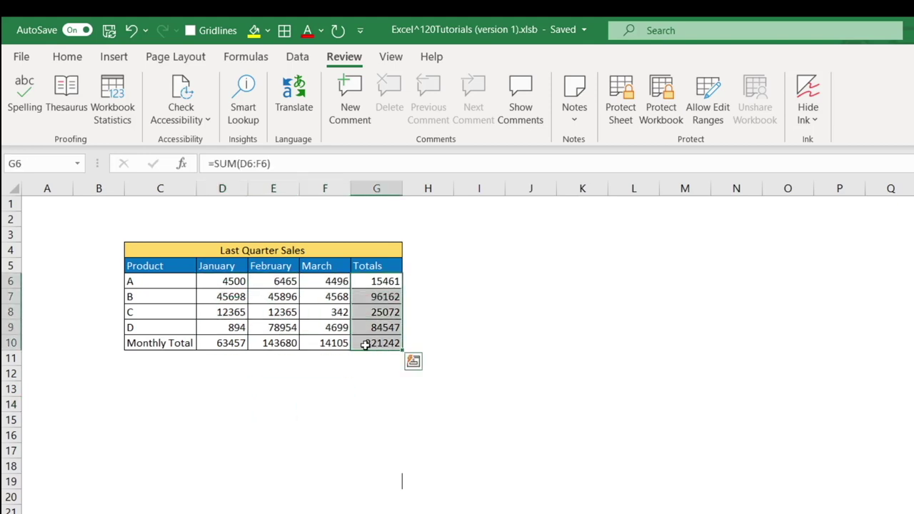
drag(221, 345, 342, 344)
click(360, 355)
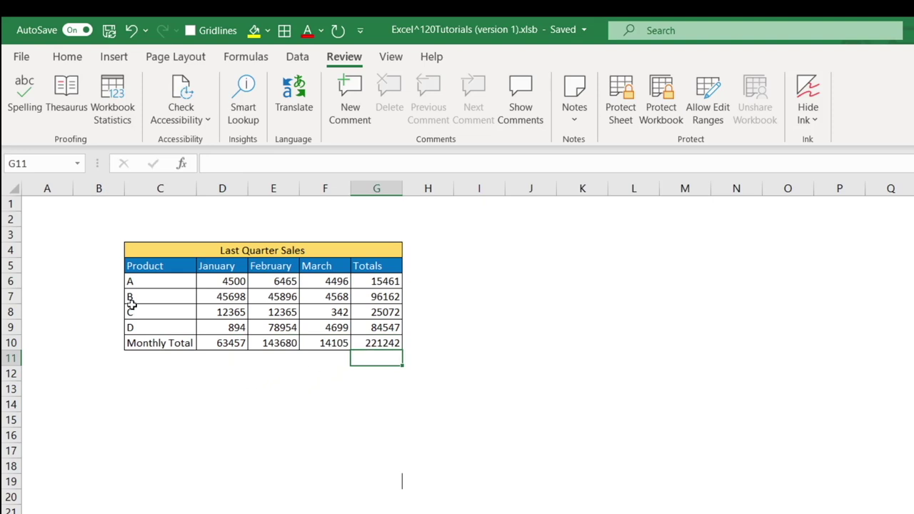
drag(130, 285, 131, 328)
click(160, 389)
drag(135, 265, 376, 280)
click(479, 281)
drag(243, 280, 342, 326)
click(582, 311)
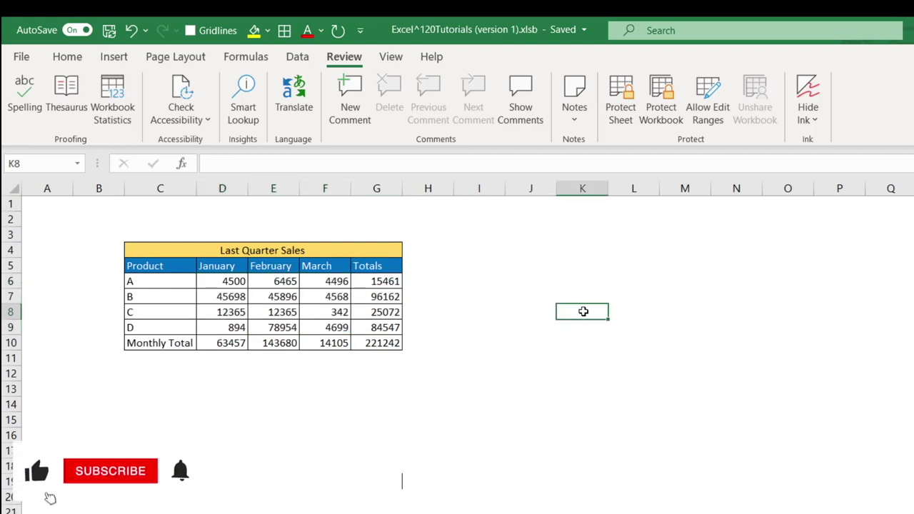
click(482, 294)
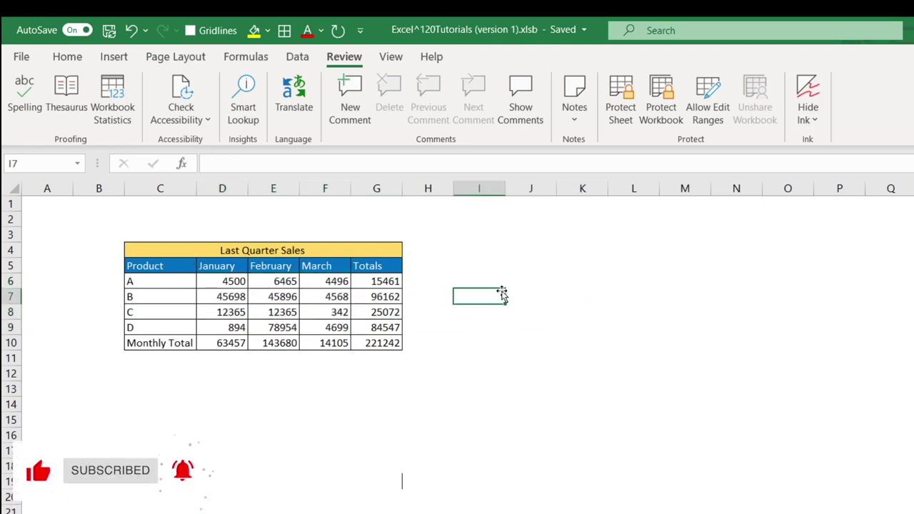
key(ctrl+1)
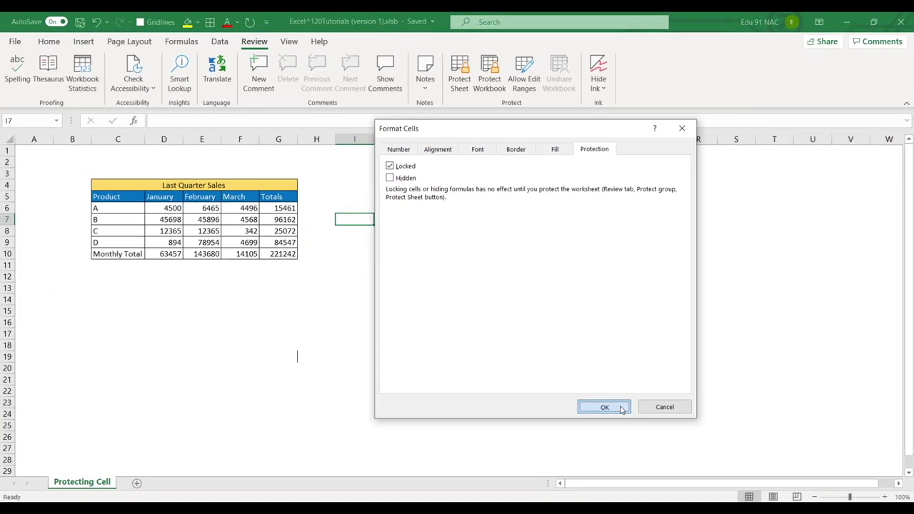
click(603, 406)
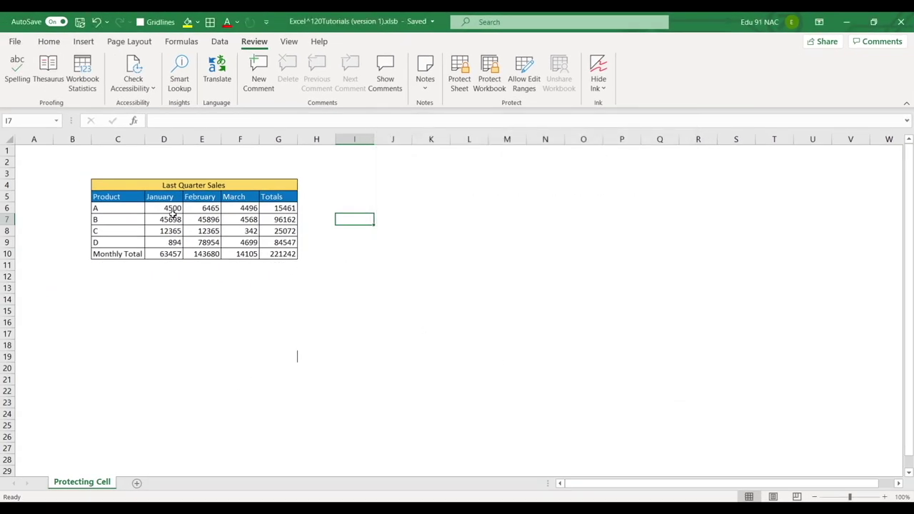
drag(165, 208, 241, 239)
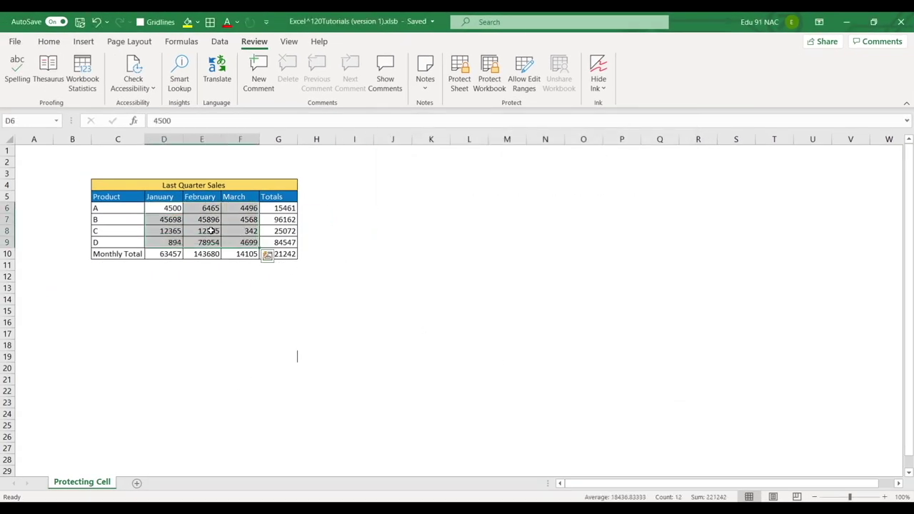
key(ctrl+1)
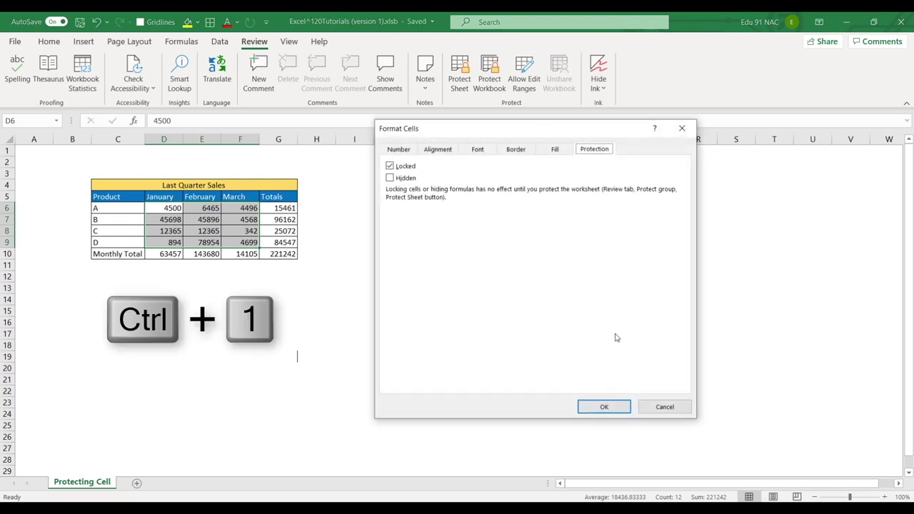
click(672, 404)
click(392, 255)
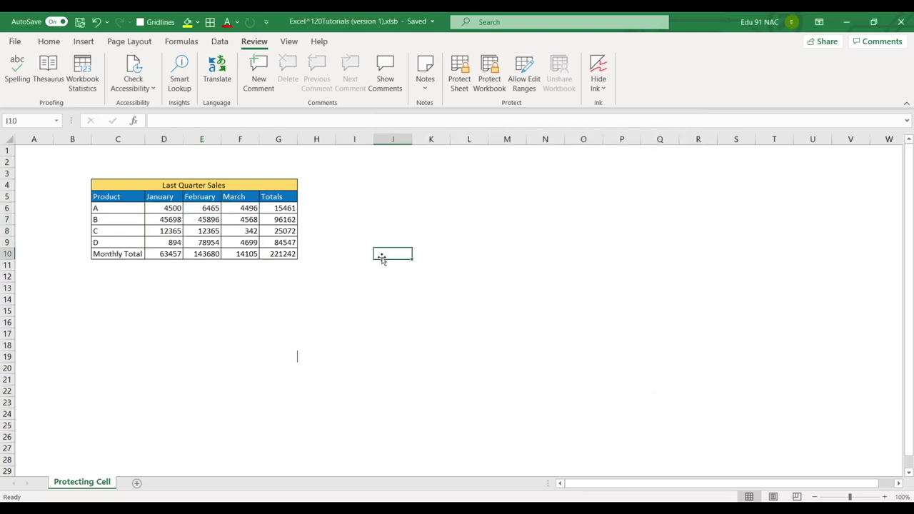
Lock the Protecting Cell sheet with a confirmed password so the Last Quarter Sales table can't be edited
drag(70, 169, 377, 299)
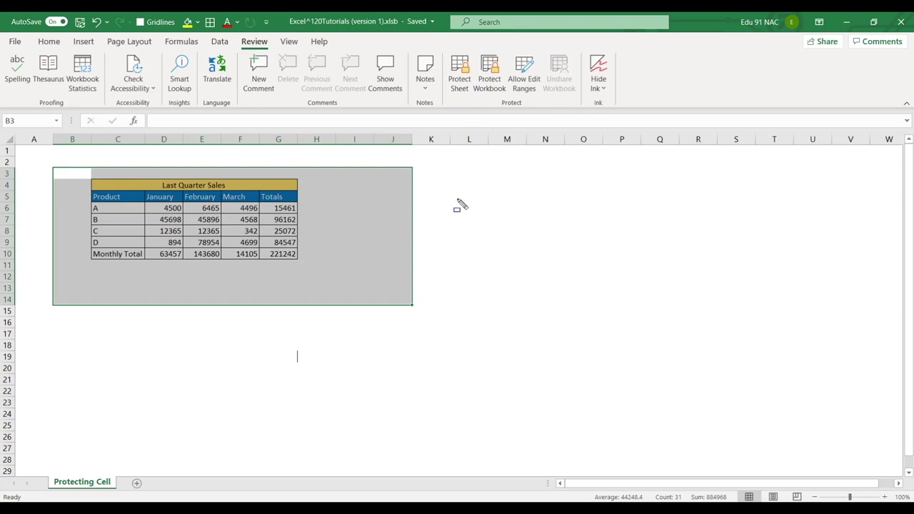
click(457, 198)
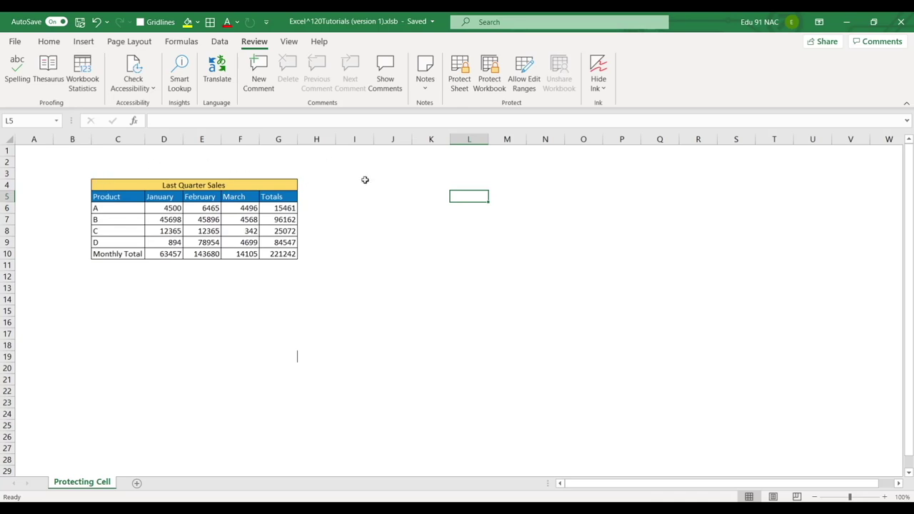
click(459, 75)
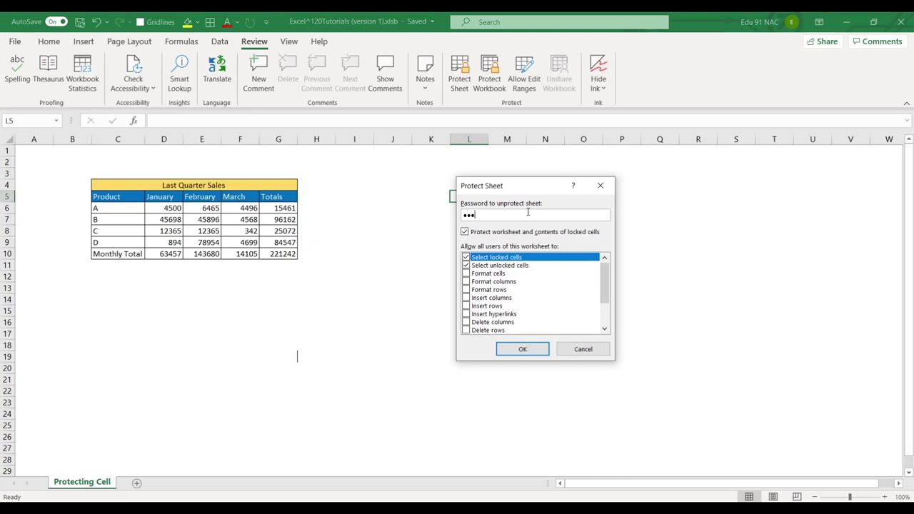
key(Return)
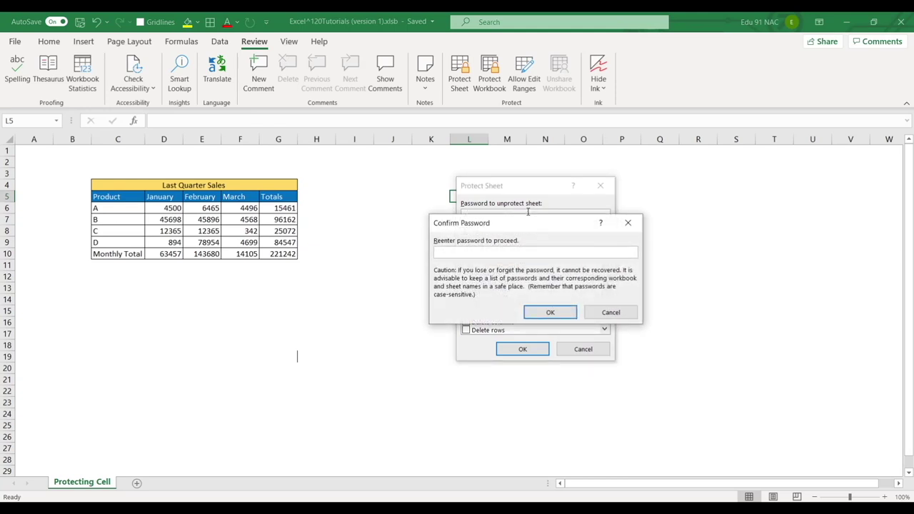
key(Return)
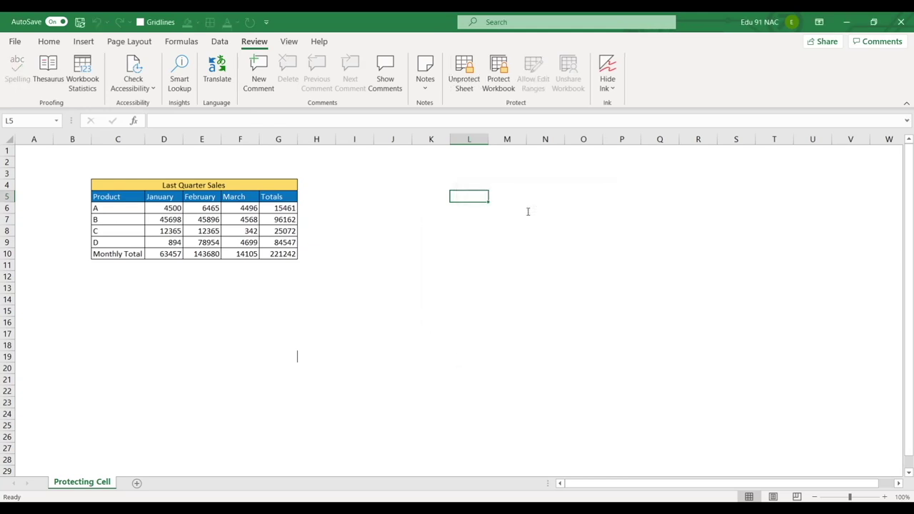
click(365, 261)
double_click(366, 261)
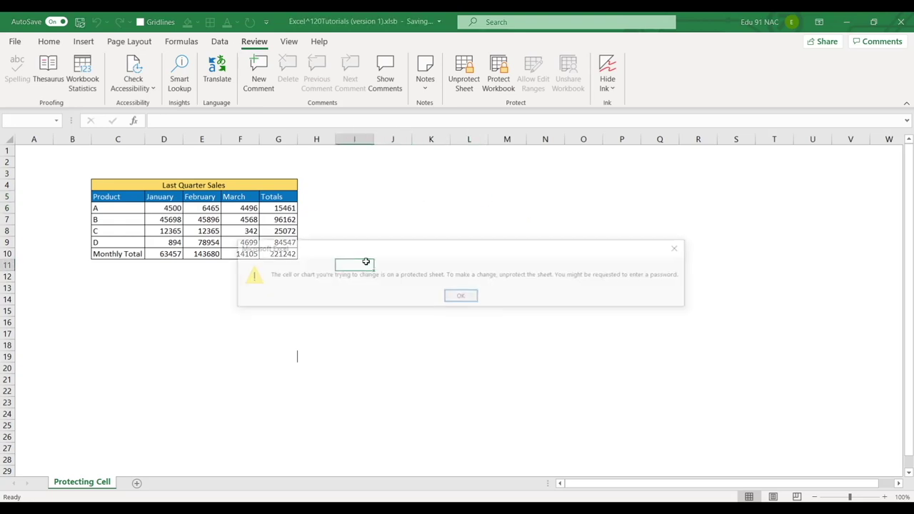
click(475, 297)
double_click(201, 231)
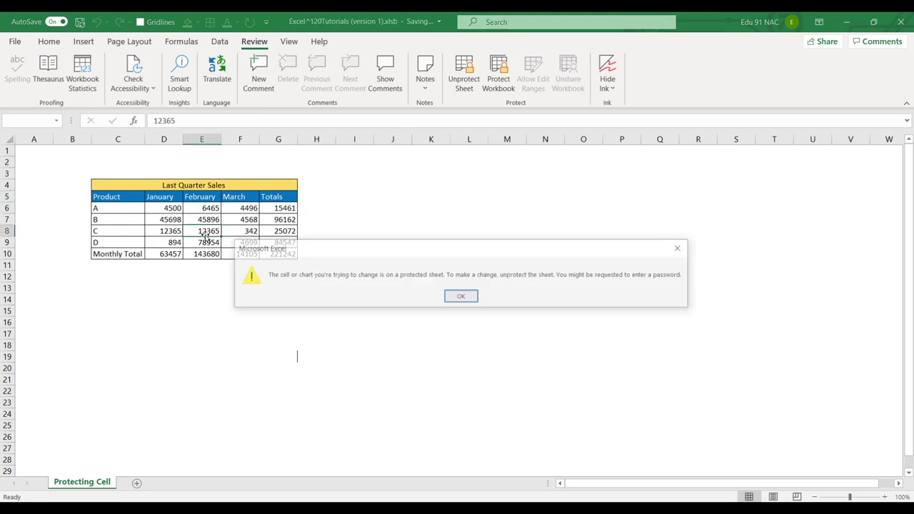
click(462, 297)
double_click(171, 219)
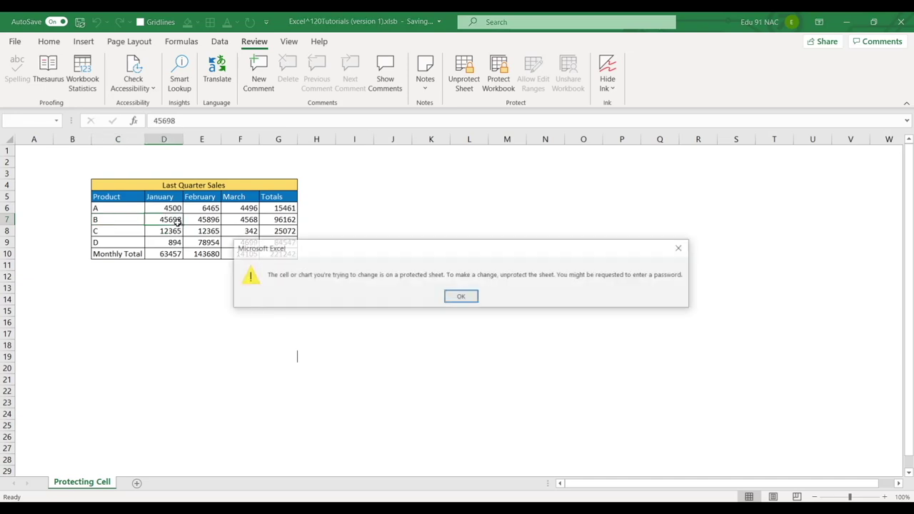
click(461, 296)
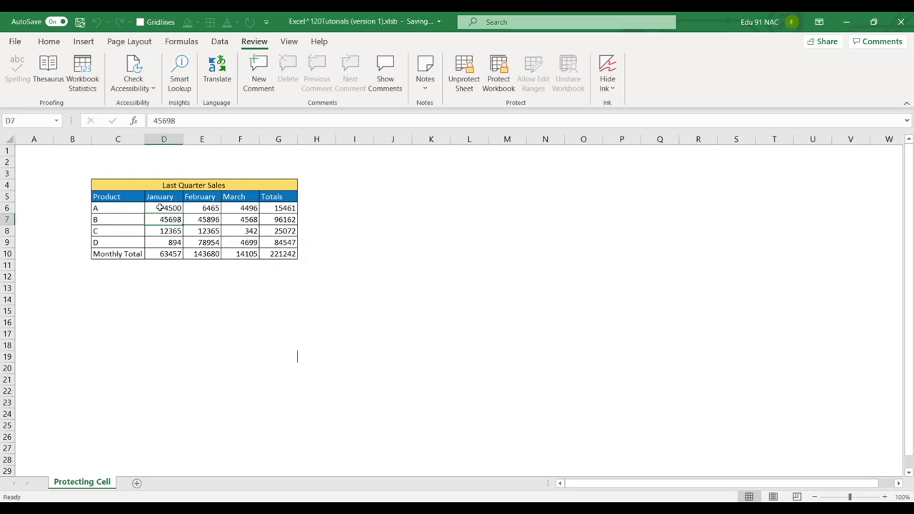
drag(157, 207, 249, 244)
click(386, 245)
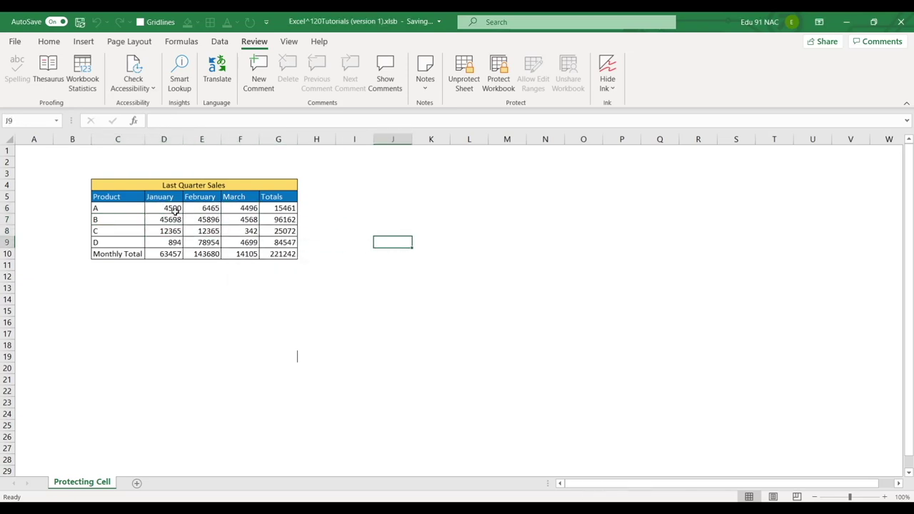
drag(171, 207, 252, 242)
click(373, 242)
click(464, 67)
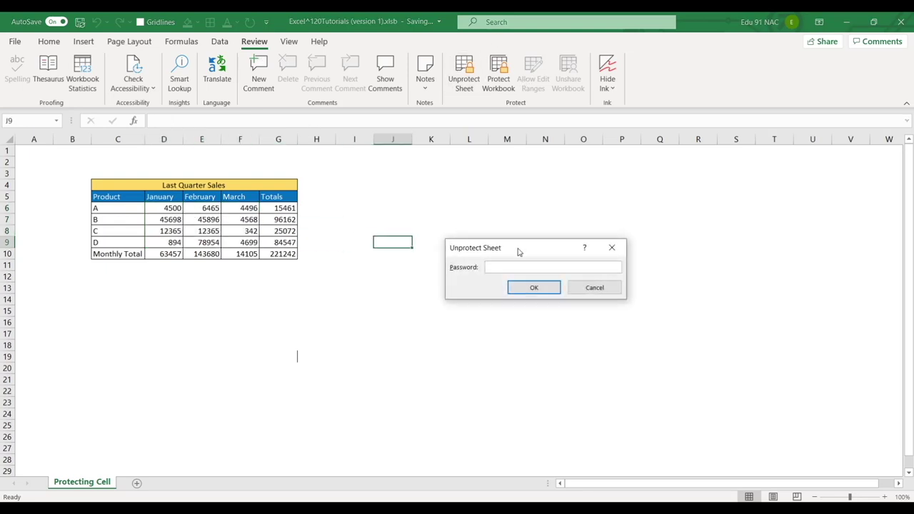
text(123456)
key(Return)
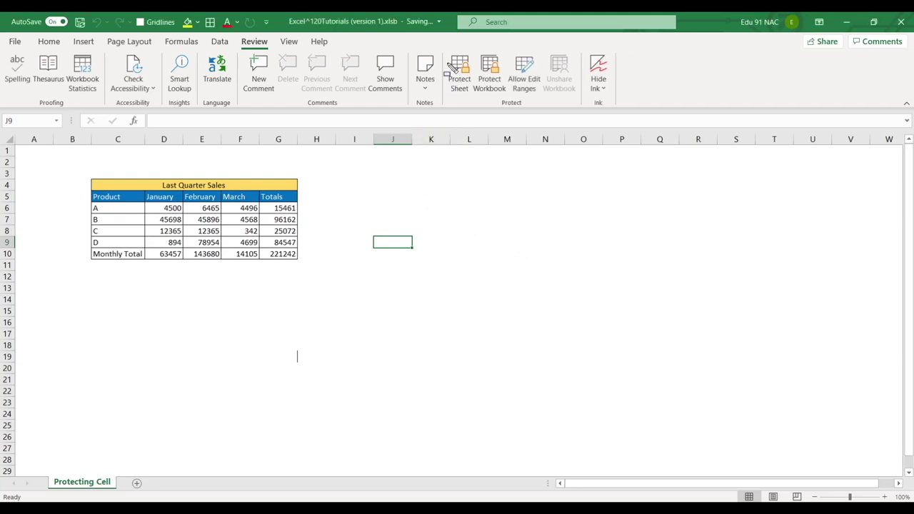
drag(441, 49, 482, 98)
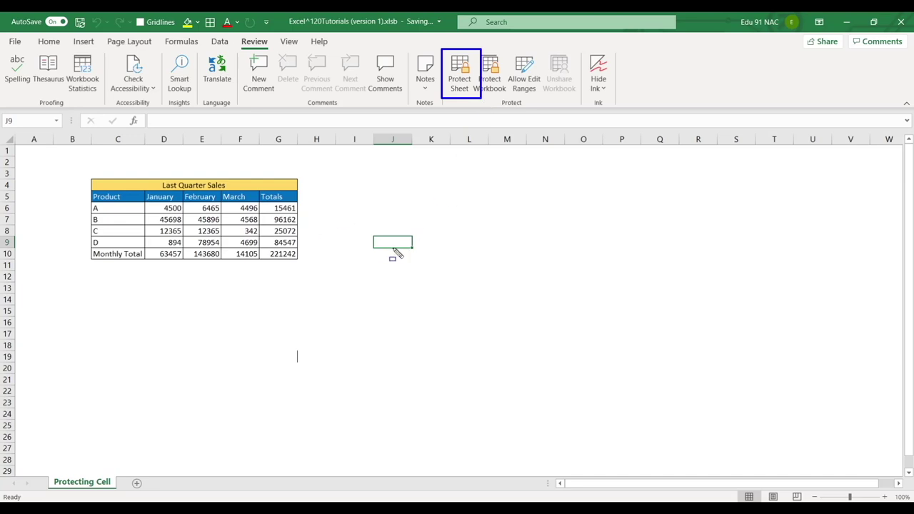
key(Escape)
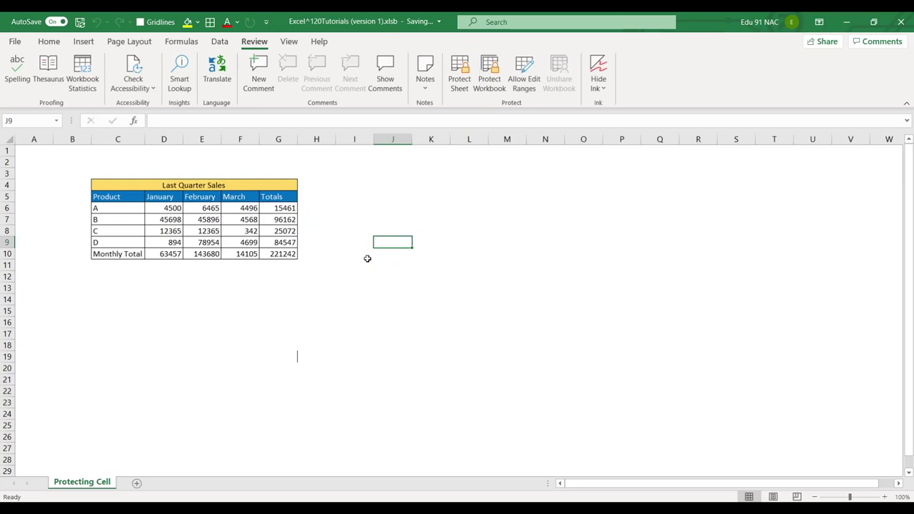
Clear the Locked option in Format Cells for the January–March sales figures in D6:F9
drag(164, 207, 244, 242)
key(ctrl+1)
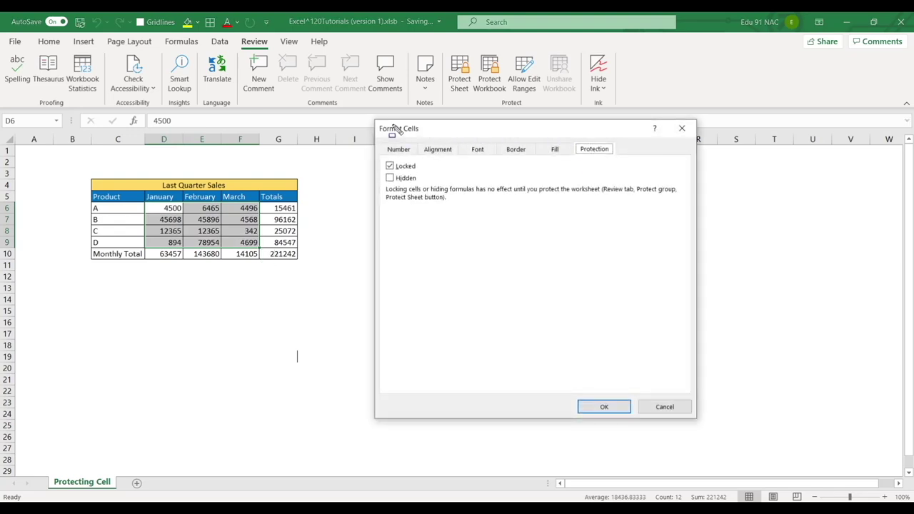
drag(372, 120, 424, 139)
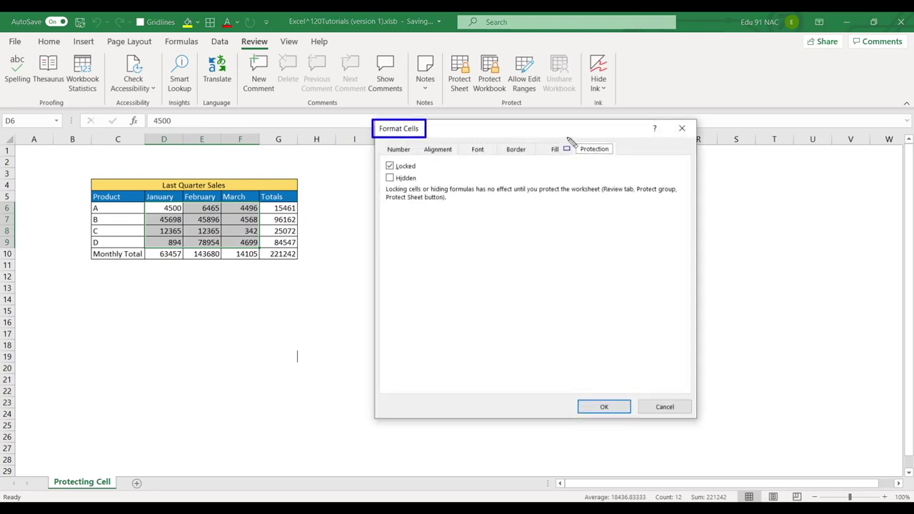
drag(567, 138, 623, 161)
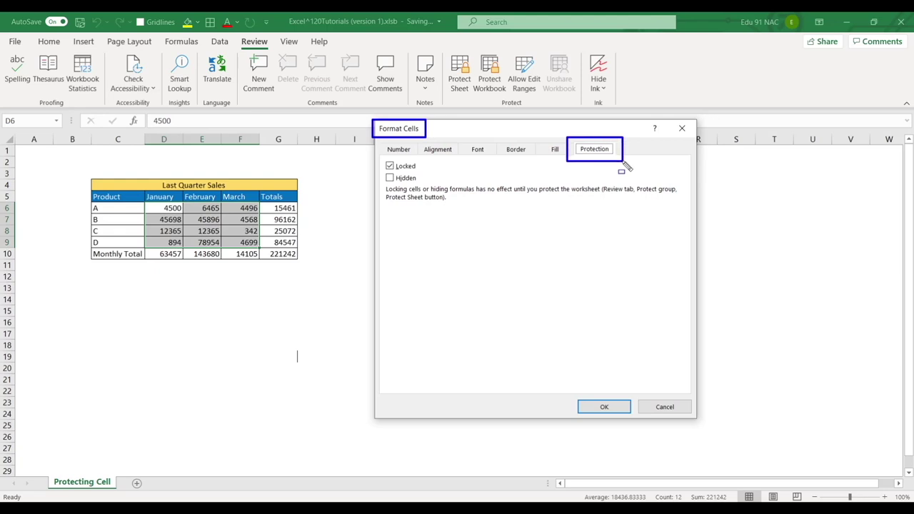
click(390, 166)
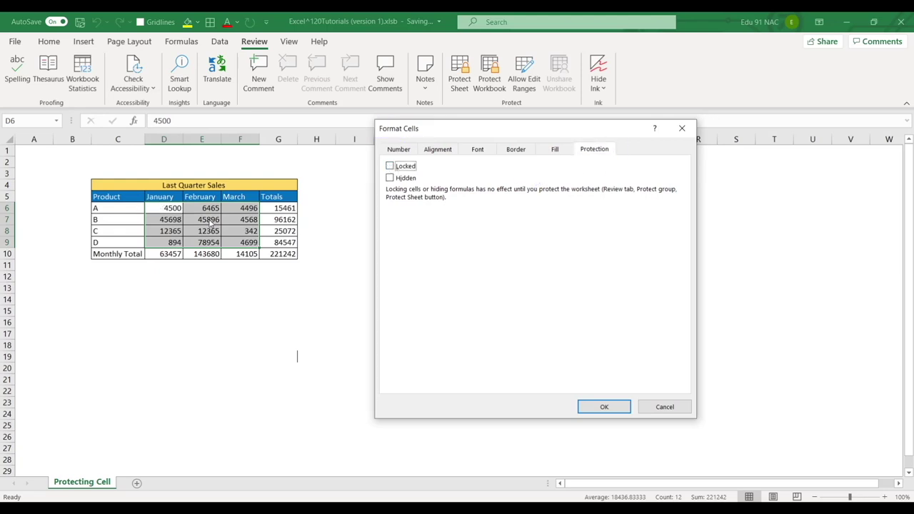
click(601, 407)
click(405, 286)
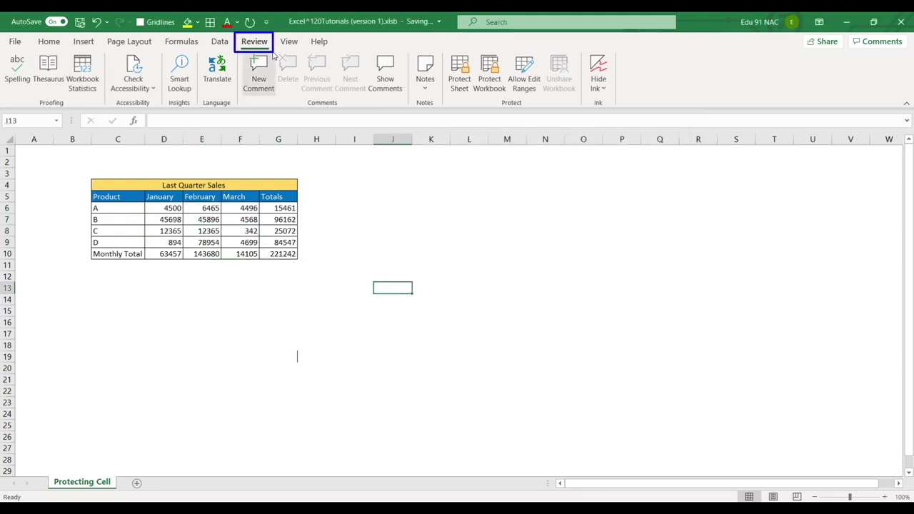
Protect the Protecting Cell sheet again with a confirmed password
click(464, 69)
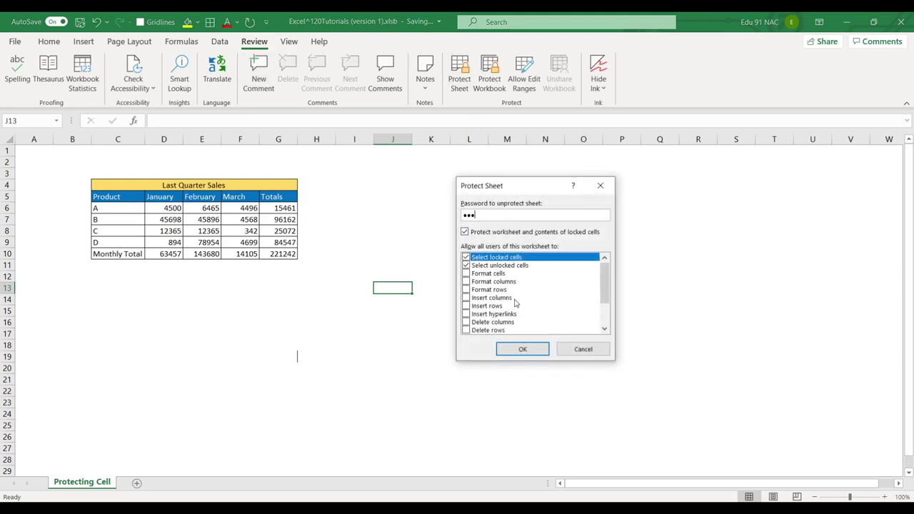
key(Return)
text(1)
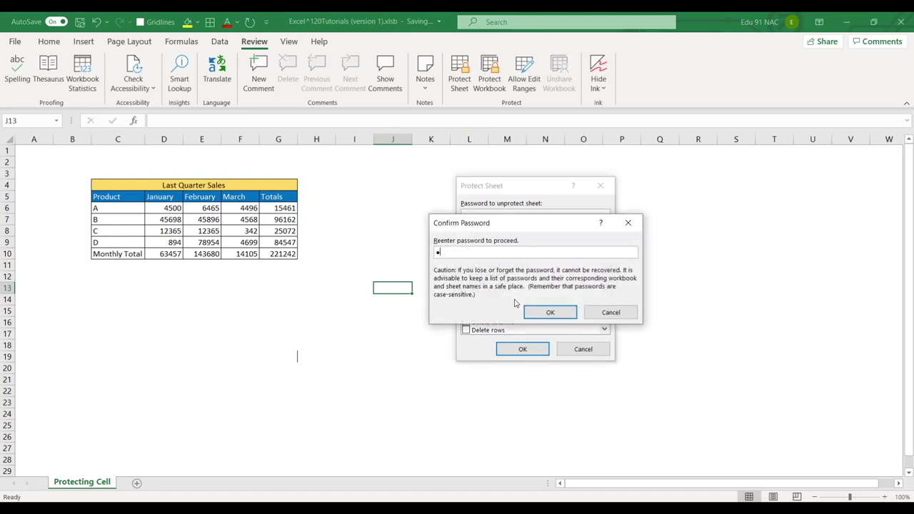
key(Return)
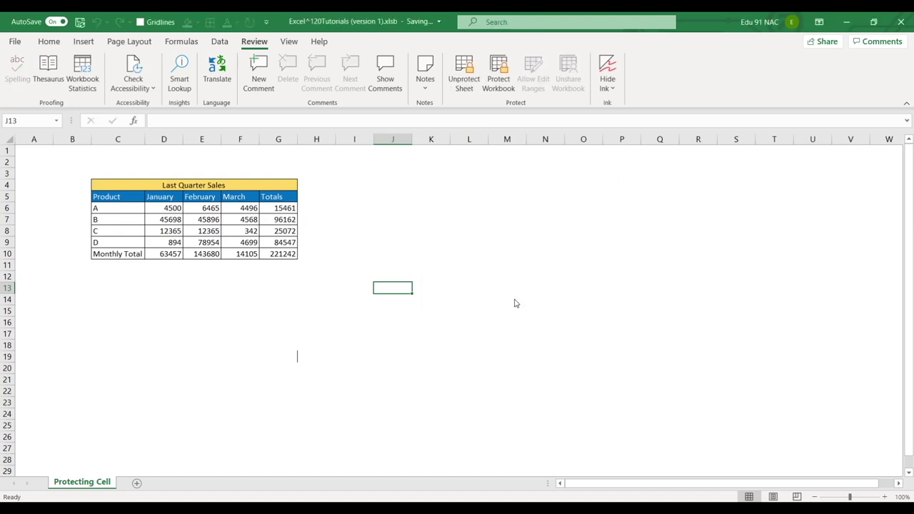
Change the unlocked cell D6 to 4560
click(266, 279)
drag(159, 213, 244, 248)
click(423, 276)
click(171, 212)
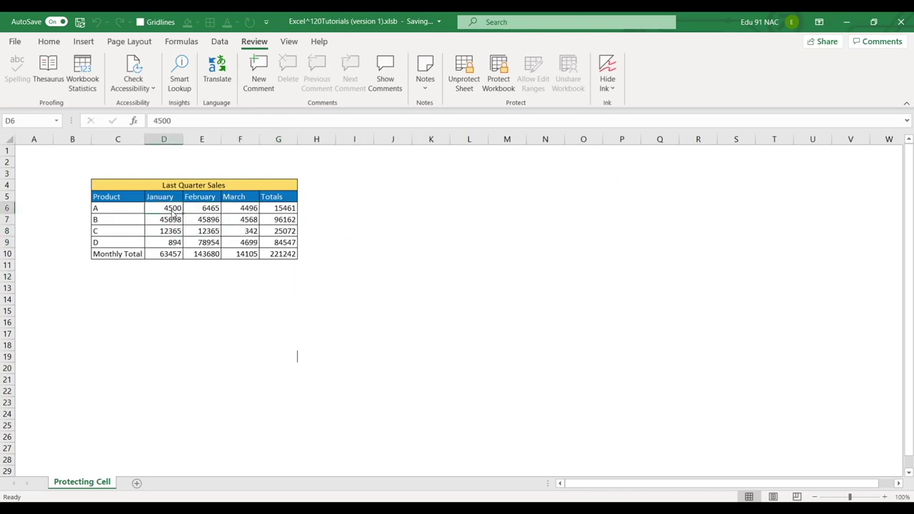
text(45)
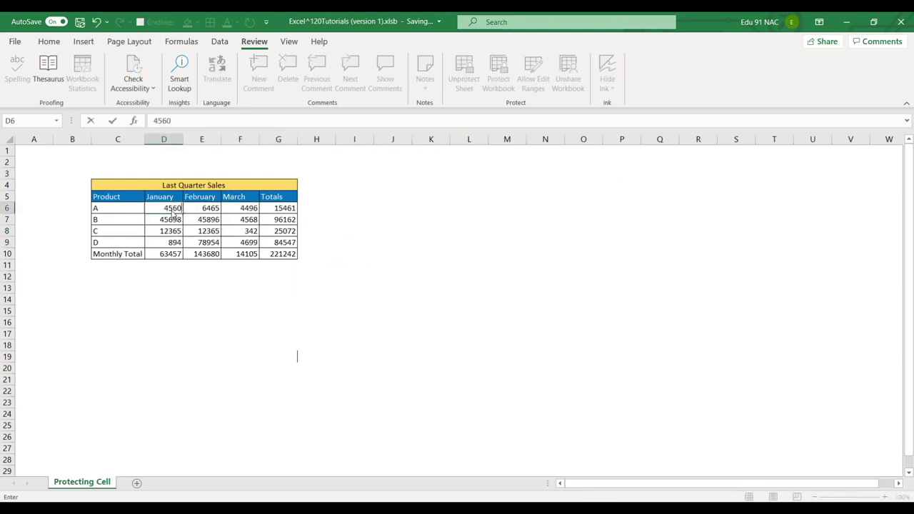
key(Return)
Try to edit a locked cell and dismiss the protected-sheet warning
key(Right)
key(Right)
key(Right)
key(Right)
key(Delete)
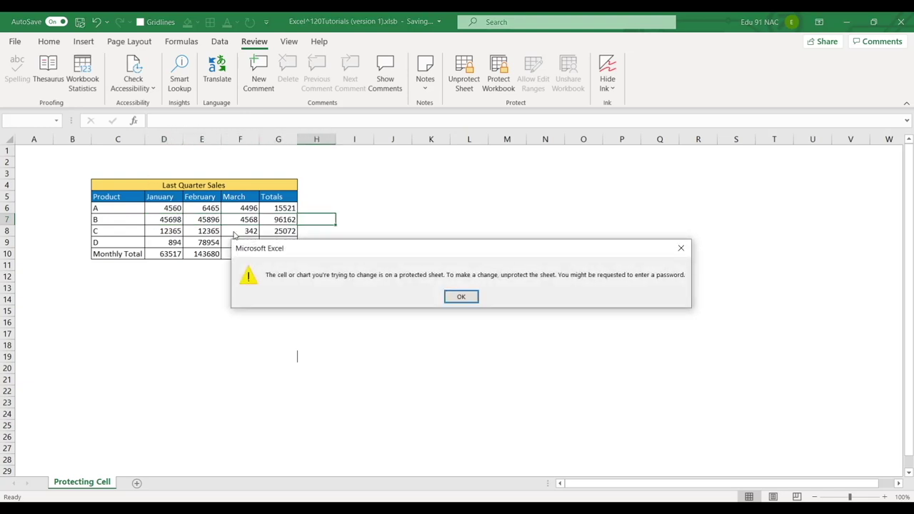
mouse_move(263, 270)
mouse_down()
mouse_move(312, 288)
mouse_move(444, 285)
mouse_up()
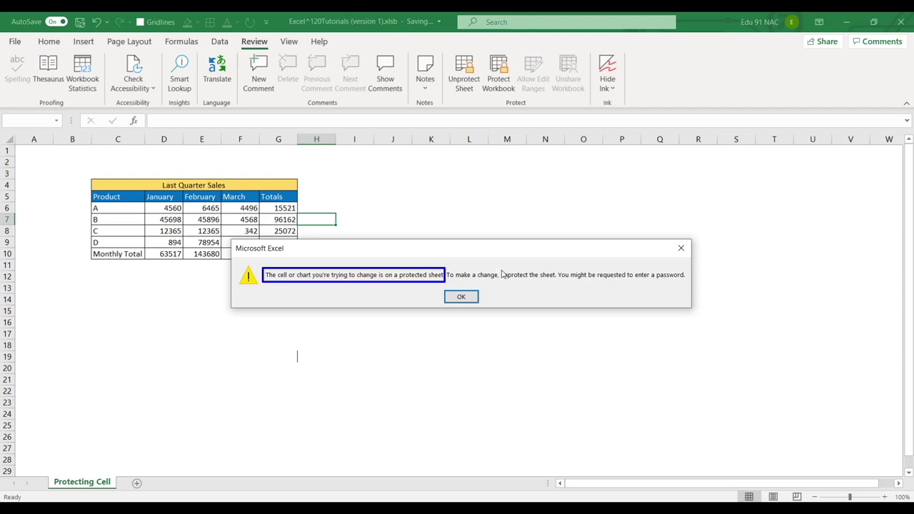
drag(496, 269, 556, 285)
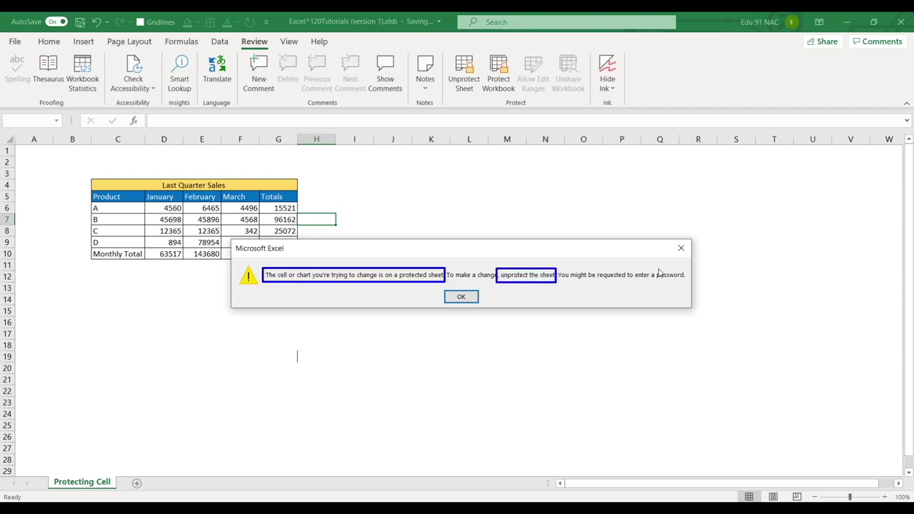
drag(650, 265, 686, 287)
click(681, 249)
click(431, 288)
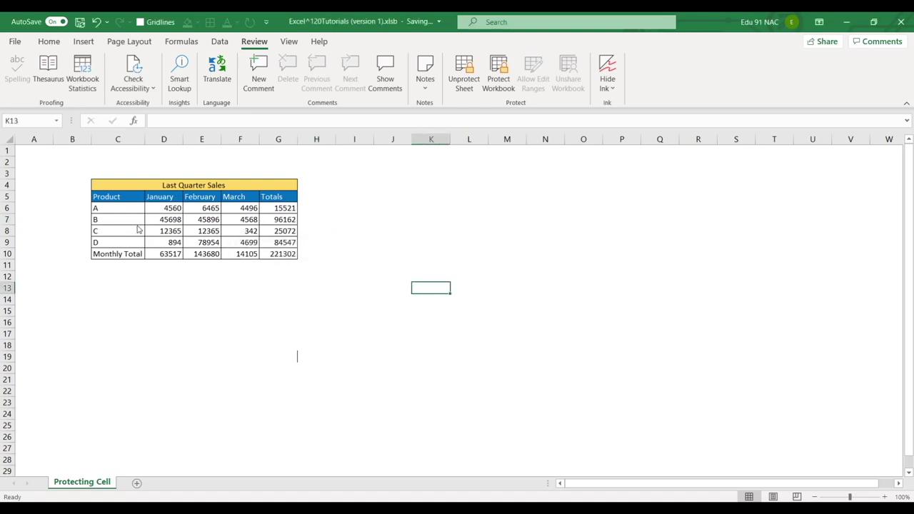
drag(171, 209, 255, 246)
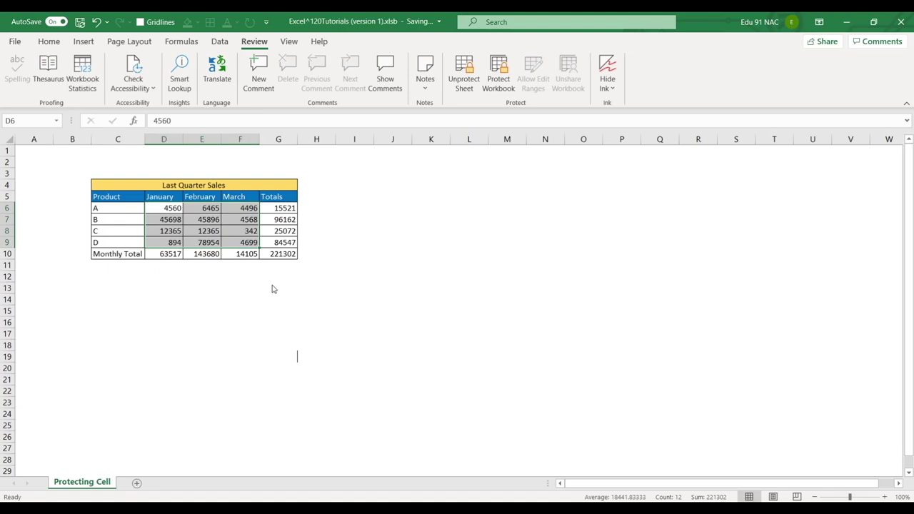
drag(75, 167, 323, 279)
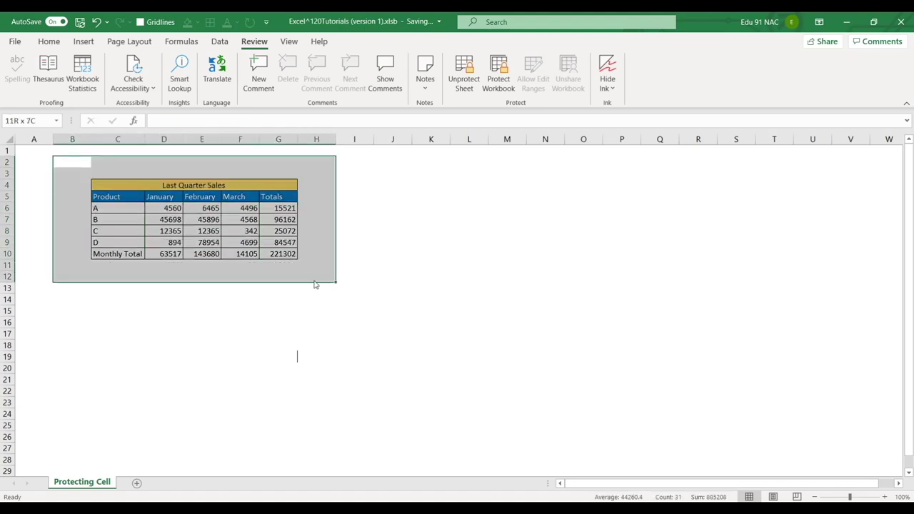
click(392, 255)
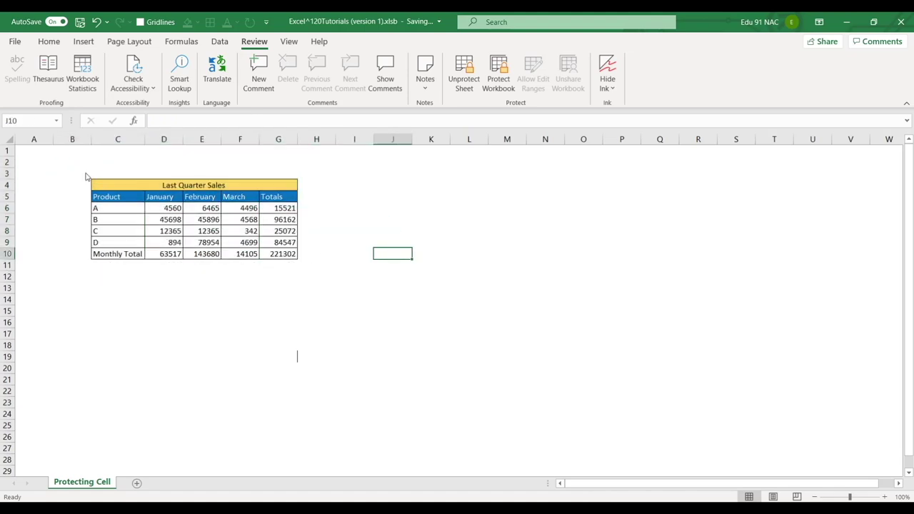
drag(82, 174, 400, 284)
click(499, 244)
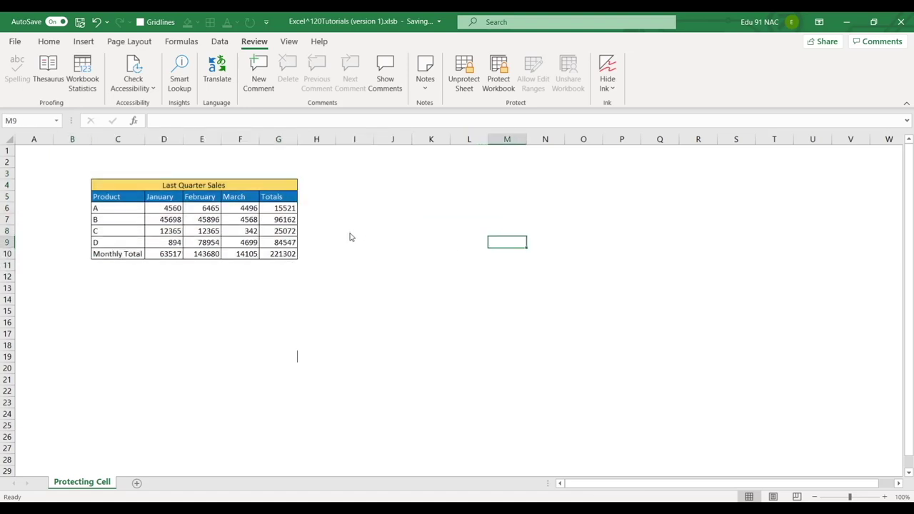
click(169, 211)
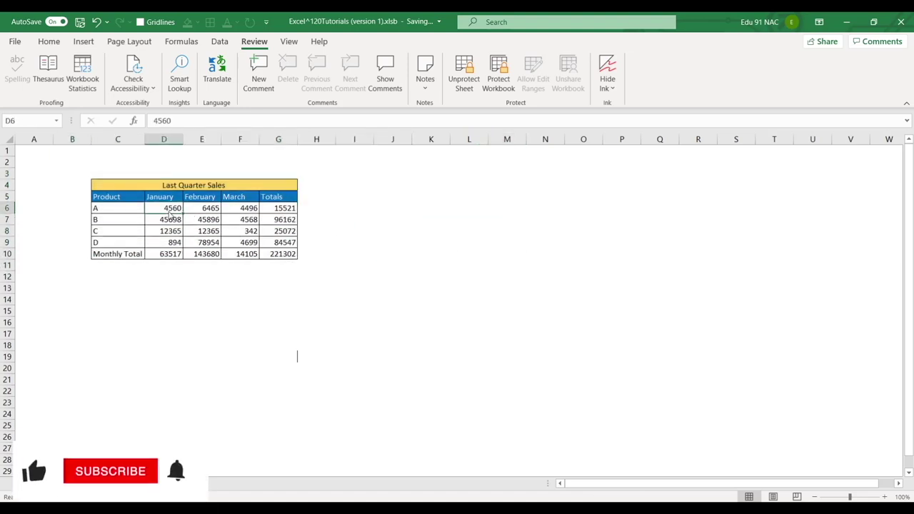
click(428, 244)
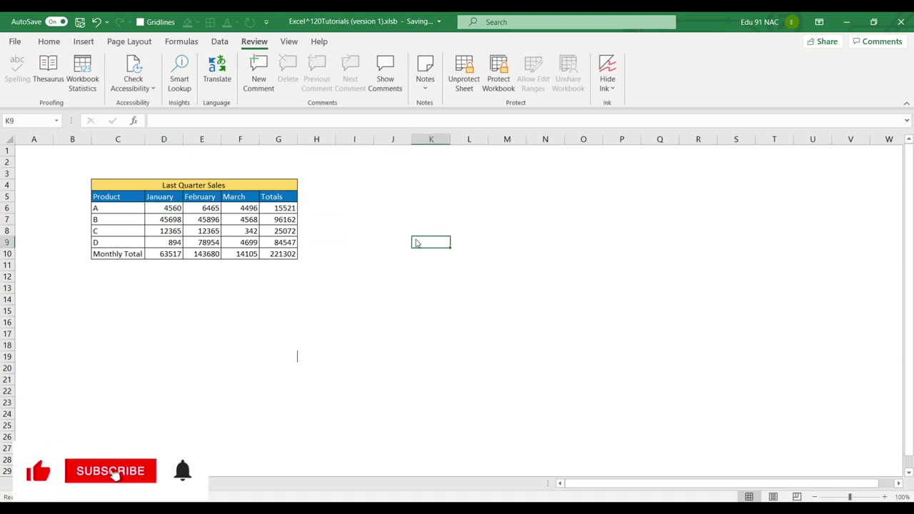
Unprotect the Protecting Cell sheet with its password
click(464, 78)
text(123)
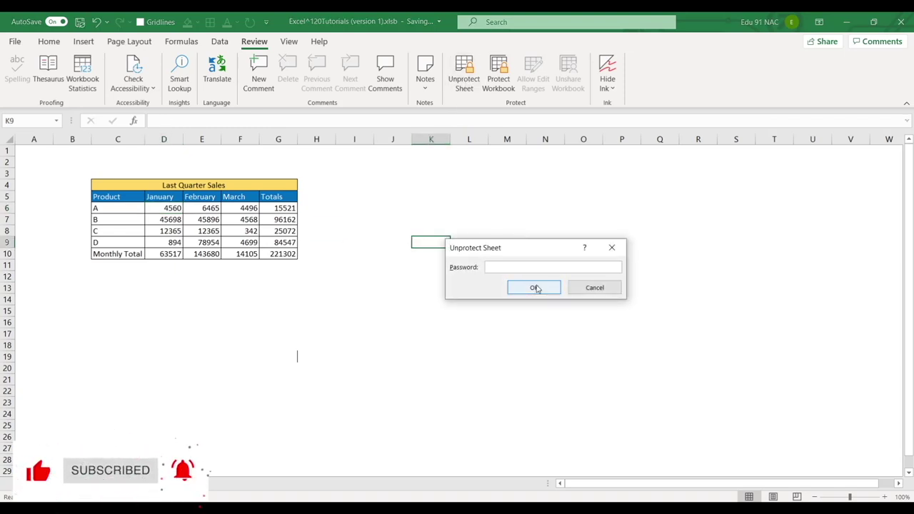
text(456)
click(535, 287)
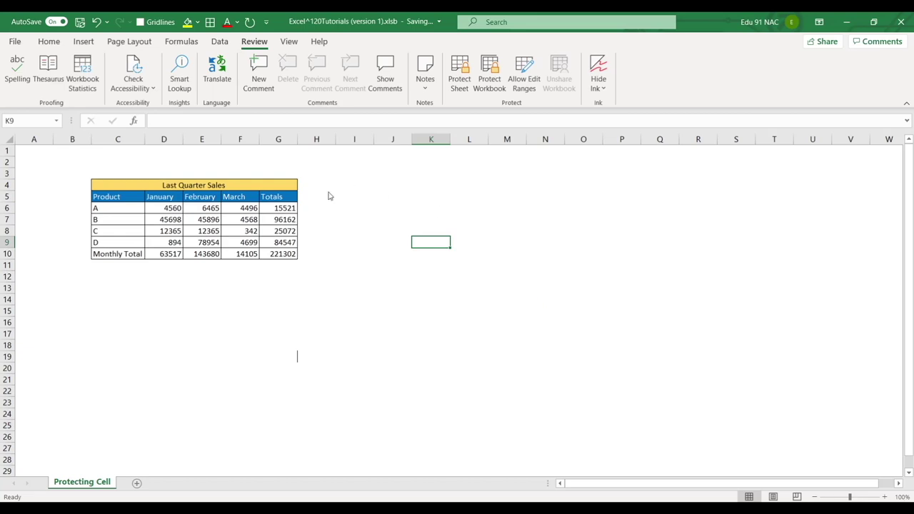
Set cell I6 to unlocked
click(346, 212)
key(ctrl+1)
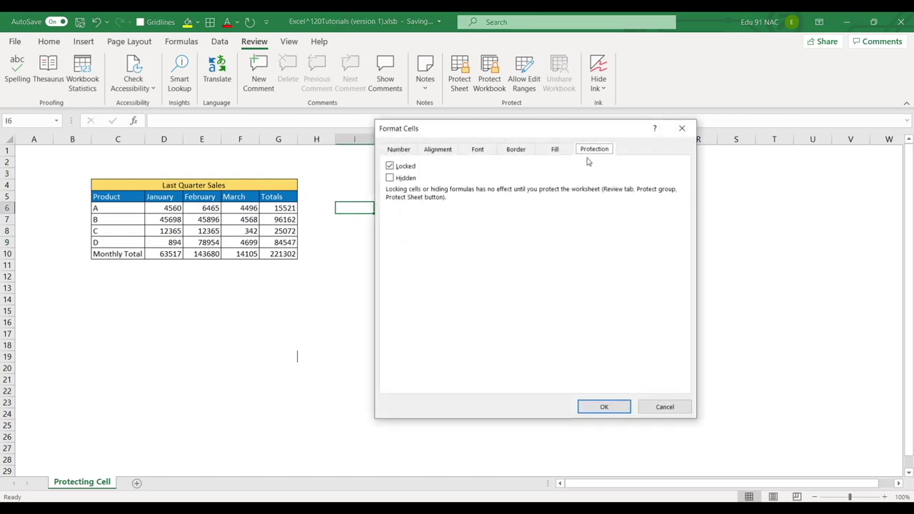
click(391, 166)
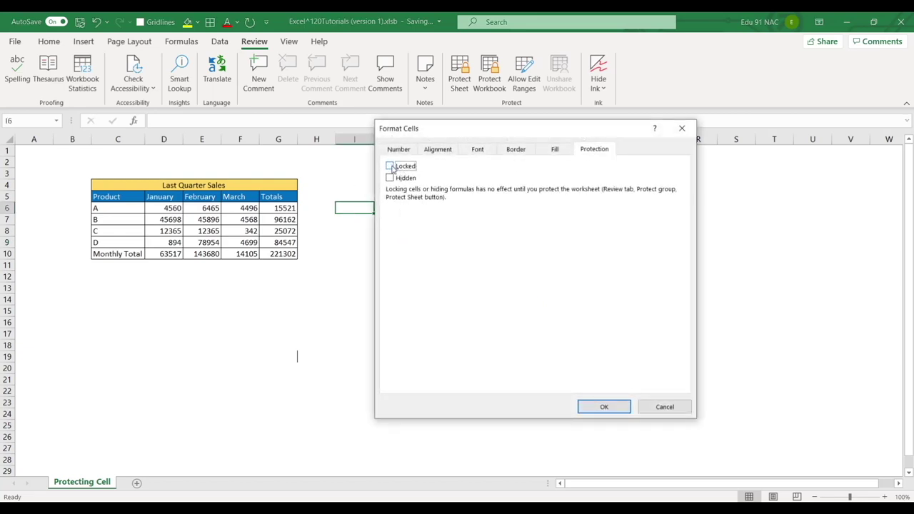
click(604, 406)
Cancel out of Protect Sheet without applying it, then add a new blank Sheet1
click(459, 72)
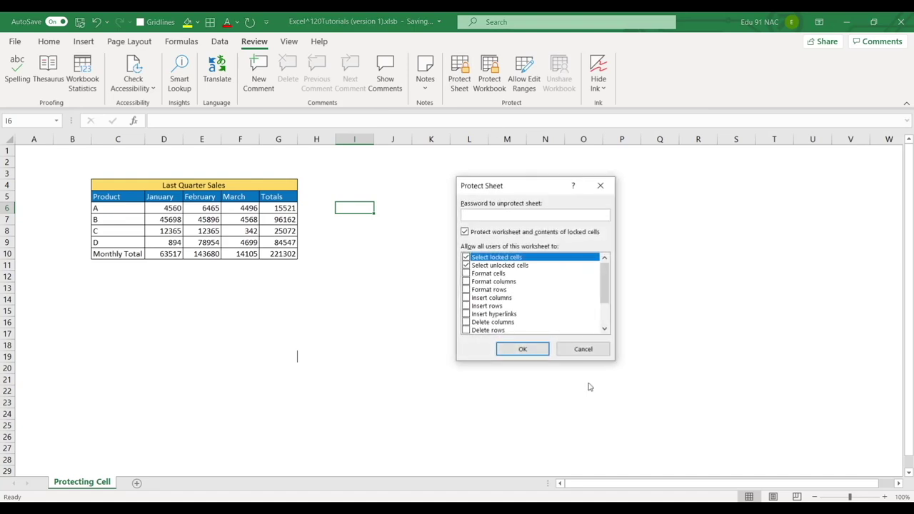
click(593, 354)
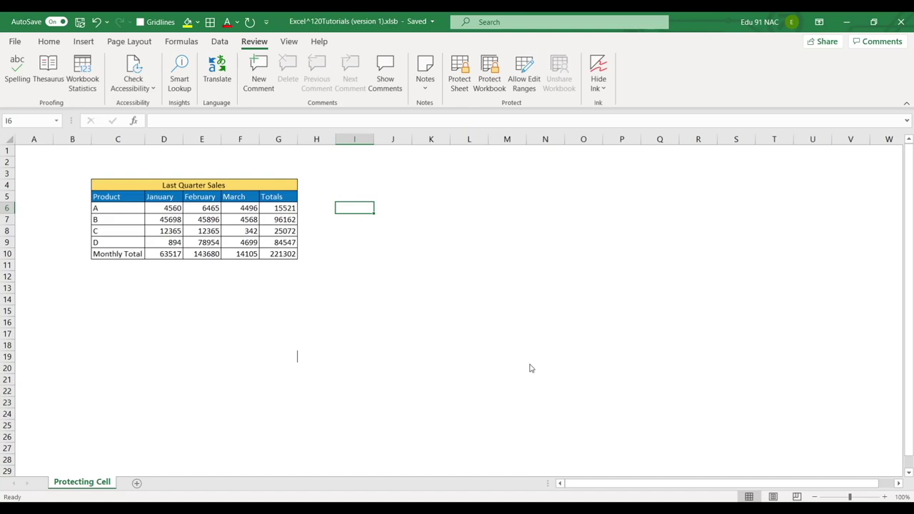
click(136, 482)
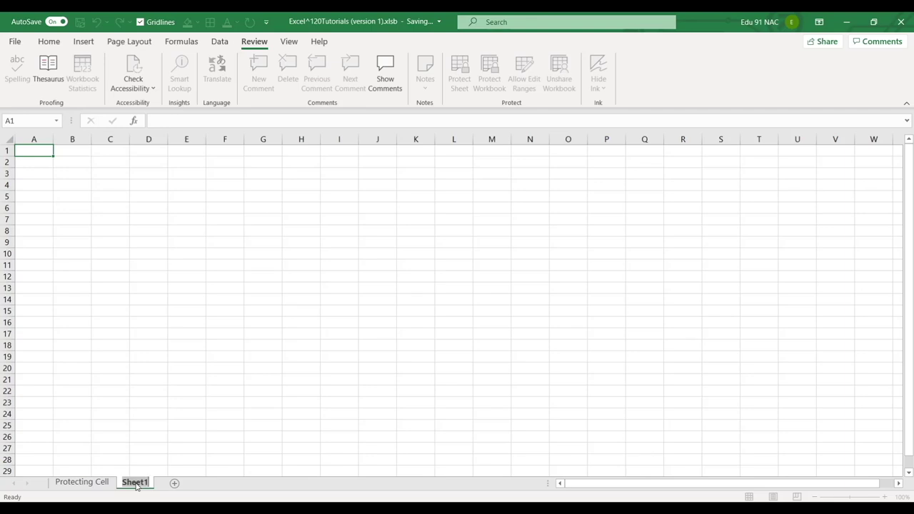
Rename the new sheet Budget Sheet, enter Sale Budget in D6 and 58000 in E6, and autofit column D
text(Budget)
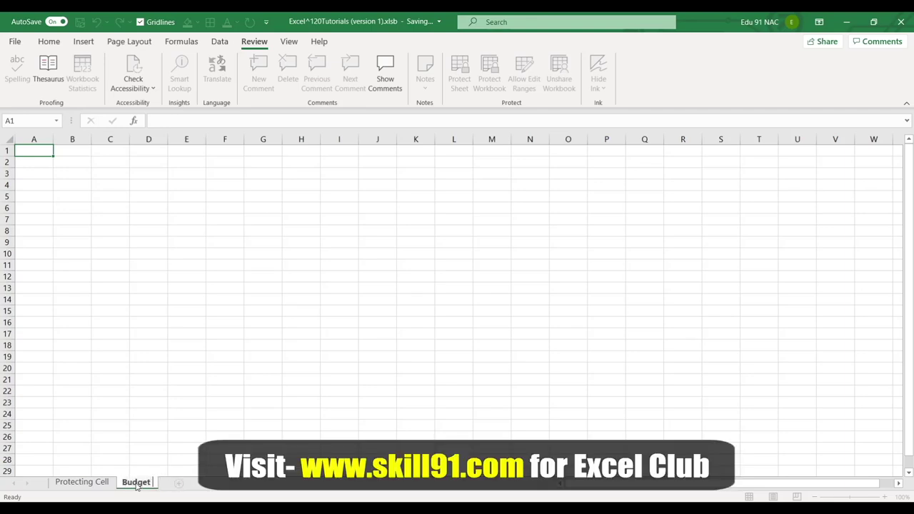
text( Sheet)
key(Return)
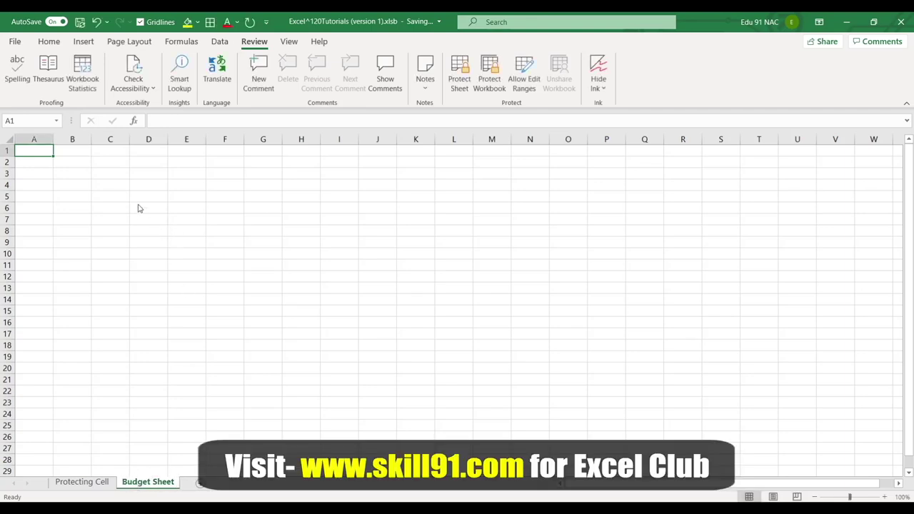
click(139, 206)
text(Sale Budget)
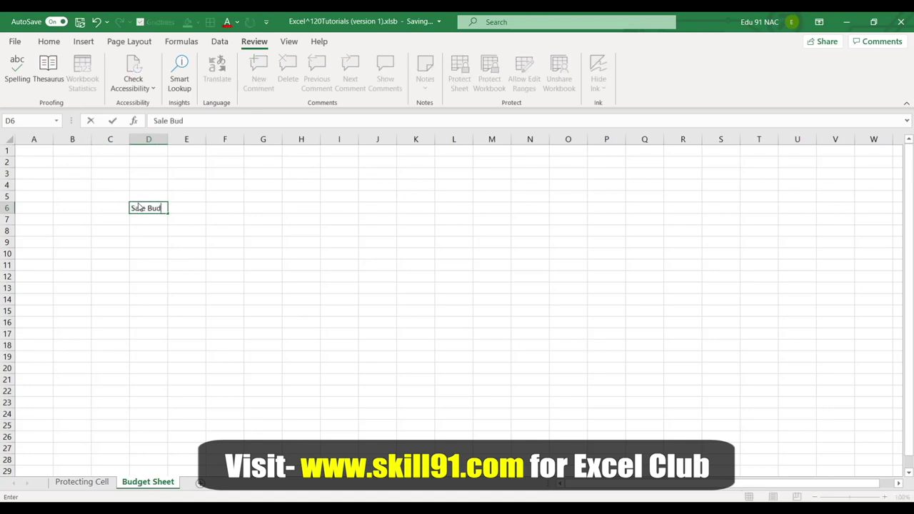
key(Return)
click(183, 209)
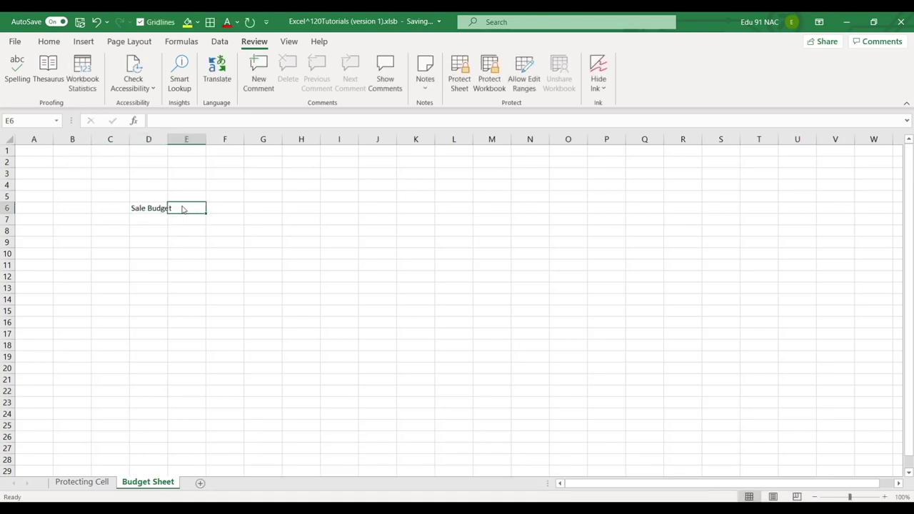
text(=)
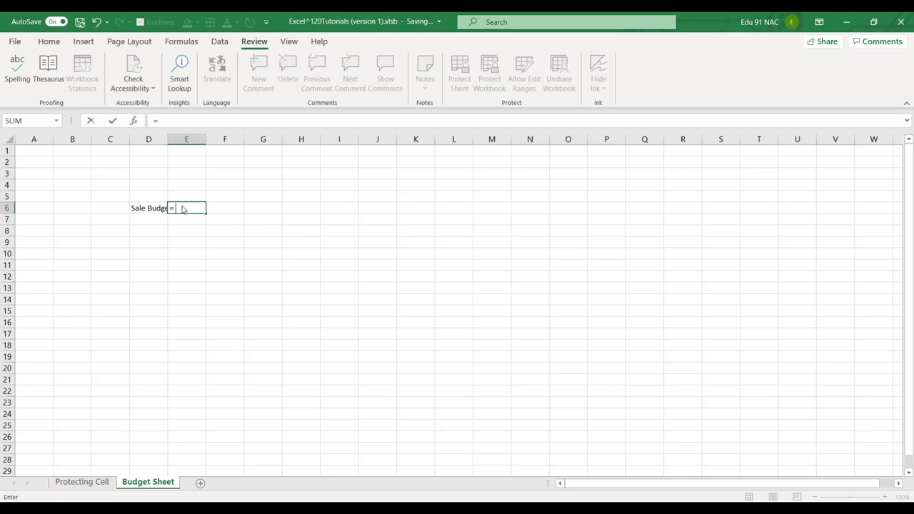
text( 58000)
key(Return)
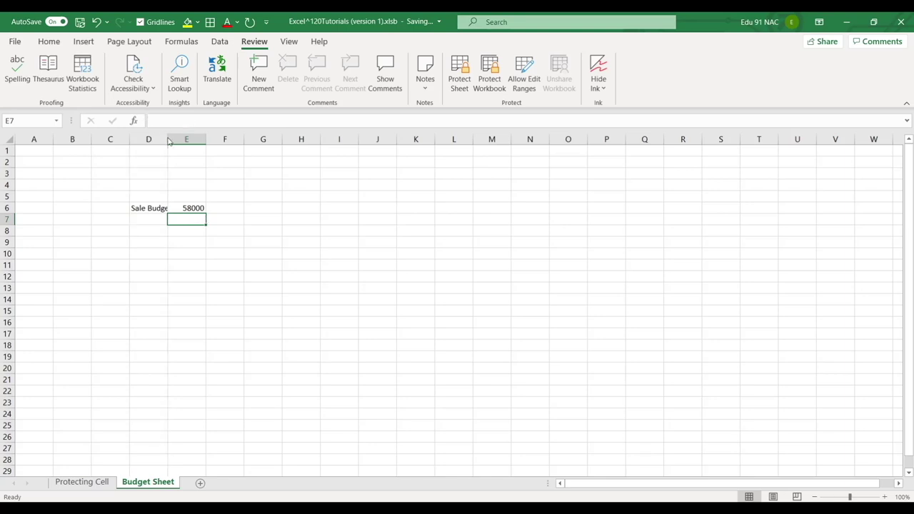
double_click(168, 140)
Enter ='Budget Sheet'!E6 in Protecting Cell C13
click(97, 481)
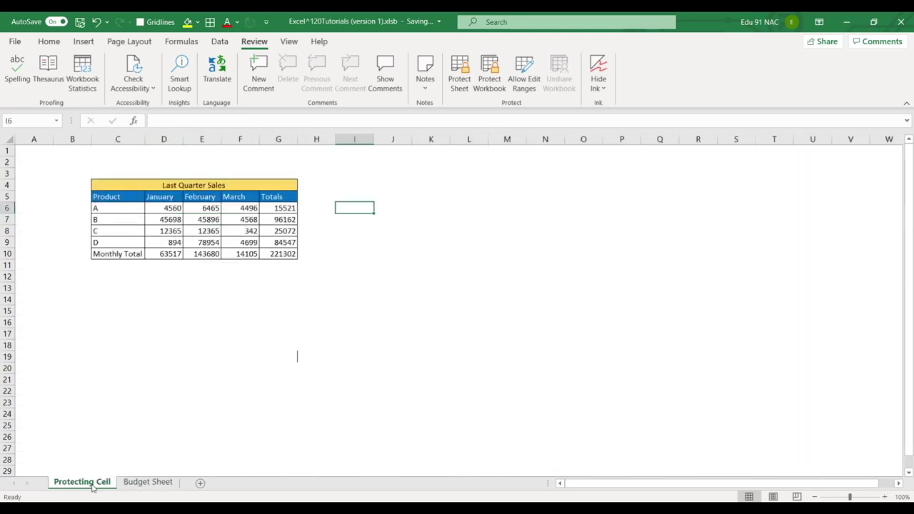
click(124, 290)
text(=)
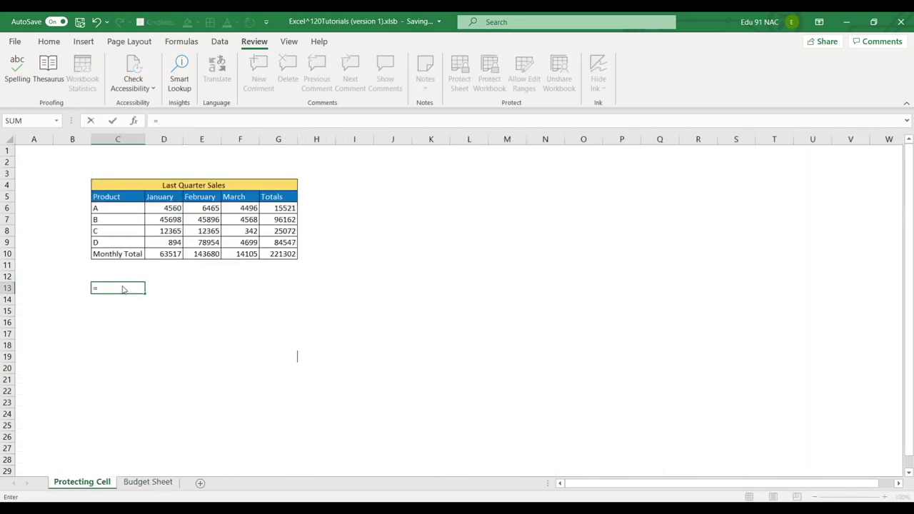
click(148, 481)
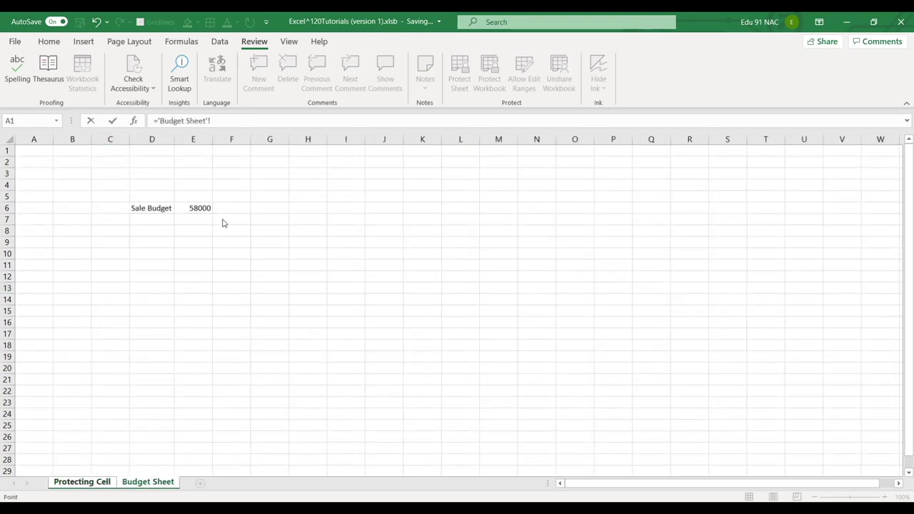
click(200, 209)
key(Return)
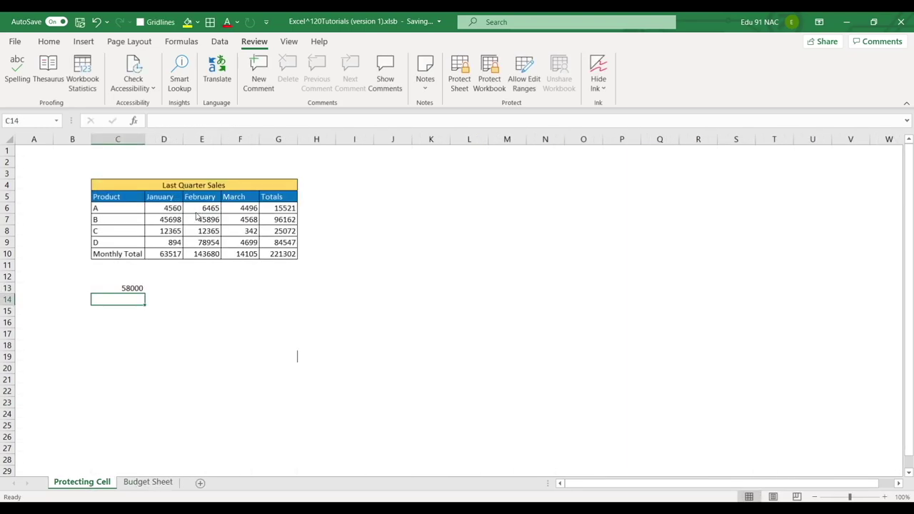
Check C13 and switch between the two sheets to confirm it shows 58000
click(134, 289)
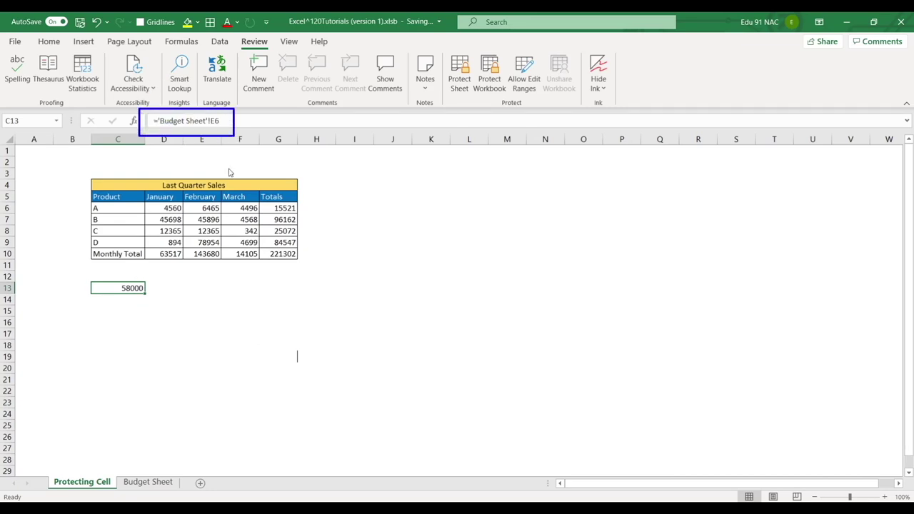
click(231, 371)
click(132, 291)
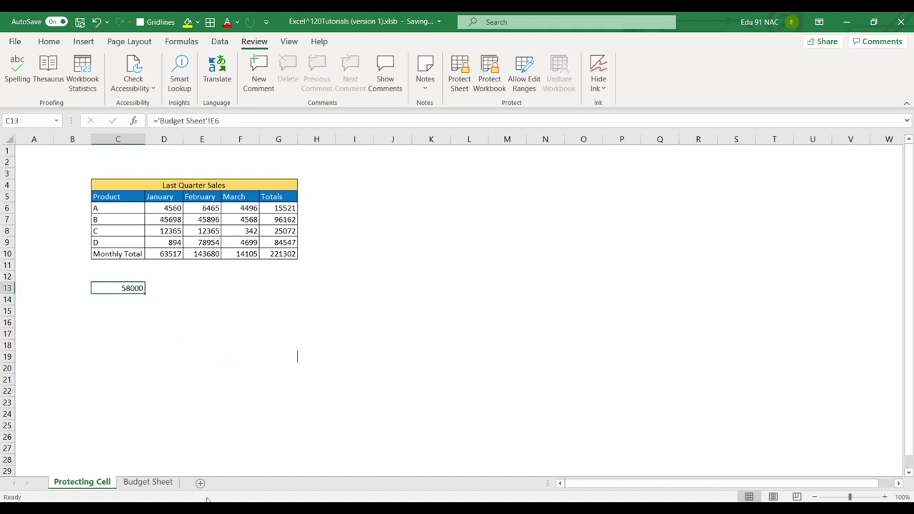
click(143, 483)
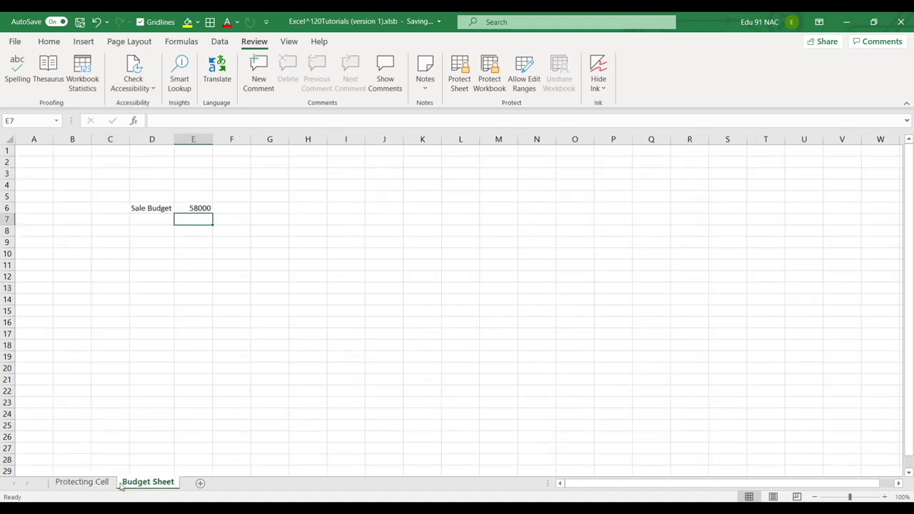
click(81, 483)
click(148, 482)
click(100, 483)
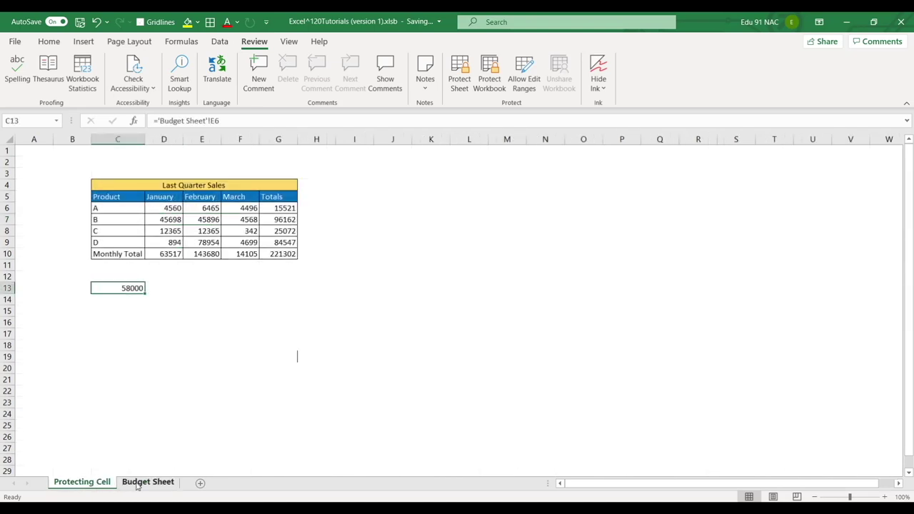
click(137, 484)
click(103, 483)
click(490, 80)
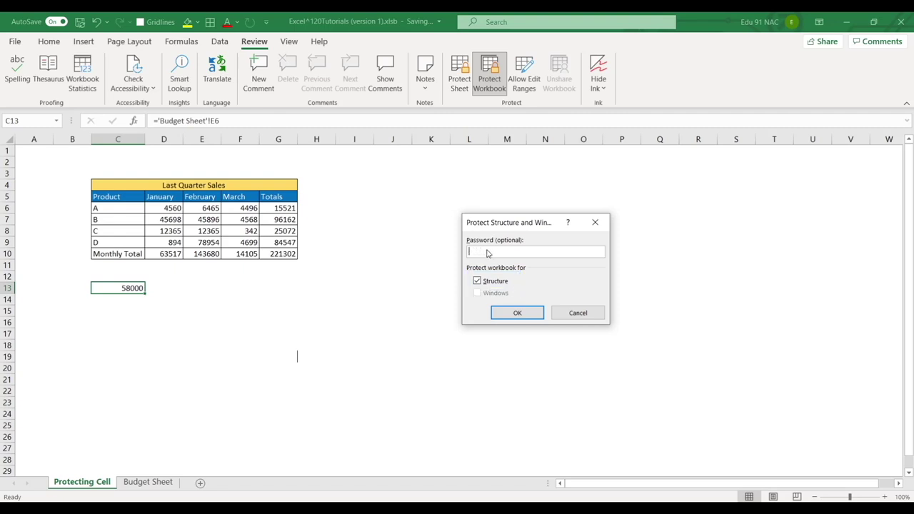
Apply a confirmed password to the workbook structure and check that sheet-tab actions are greyed out
key(Return)
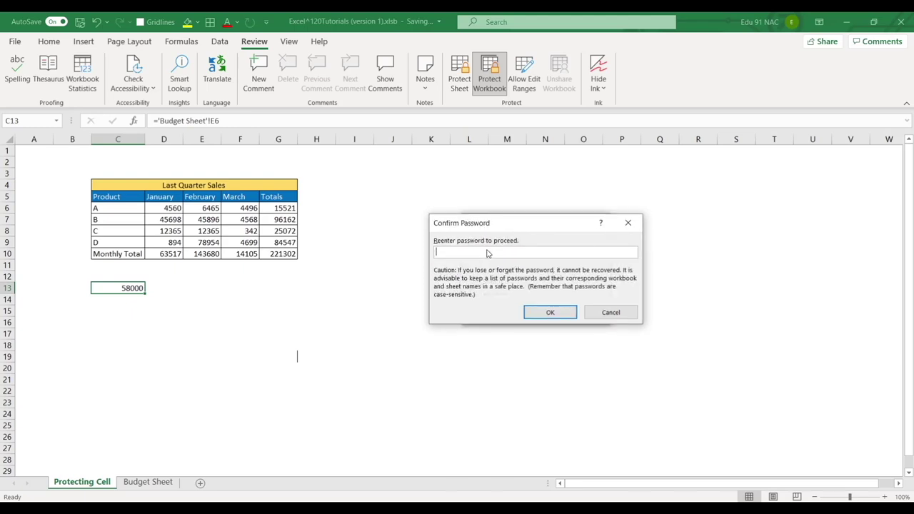
key(Return)
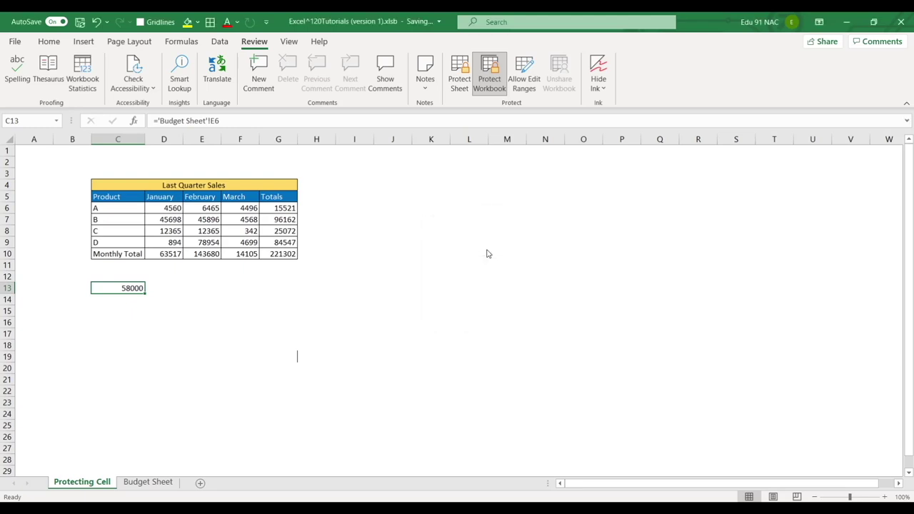
right_click(152, 483)
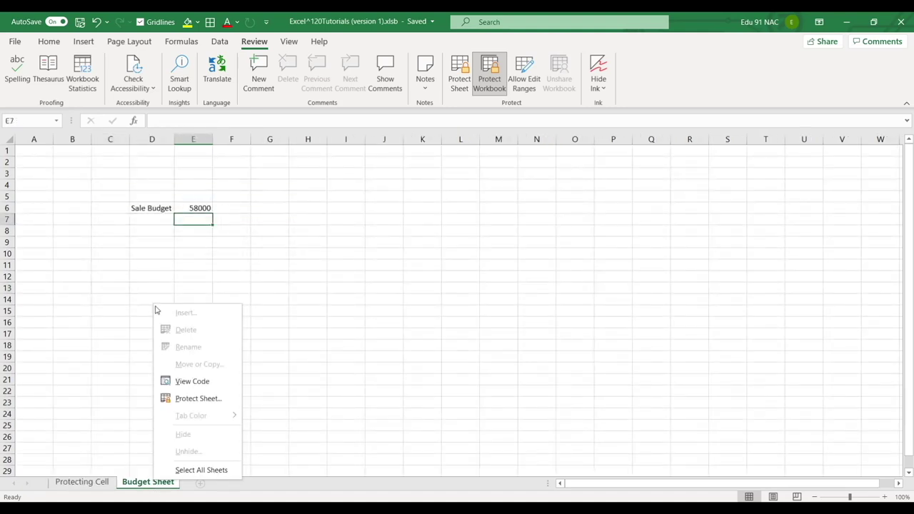
mouse_move(151, 302)
mouse_down()
mouse_move(164, 349)
mouse_move(227, 465)
mouse_move(247, 481)
mouse_up()
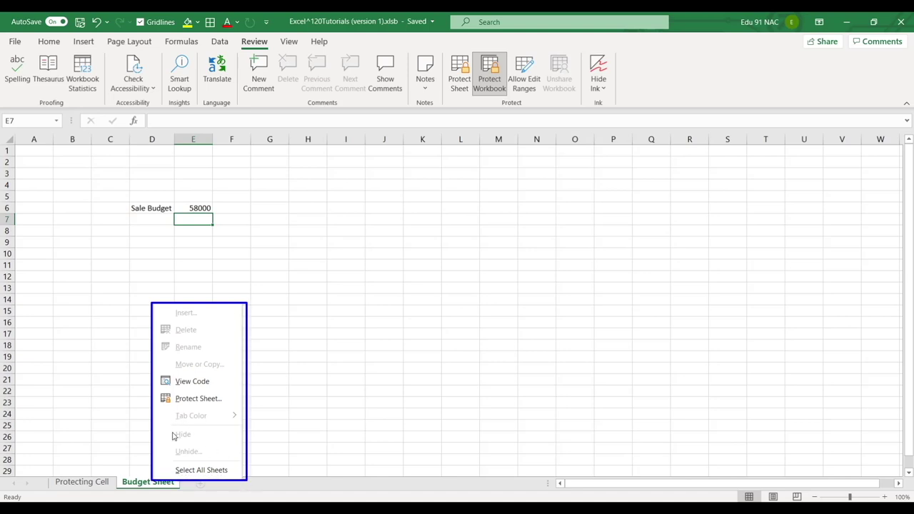
mouse_move(170, 410)
mouse_down()
mouse_move(212, 426)
mouse_move(195, 443)
mouse_move(201, 457)
mouse_up()
mouse_move(168, 307)
mouse_down()
mouse_move(198, 323)
mouse_move(207, 340)
mouse_move(211, 359)
mouse_move(197, 368)
mouse_up()
key(Escape)
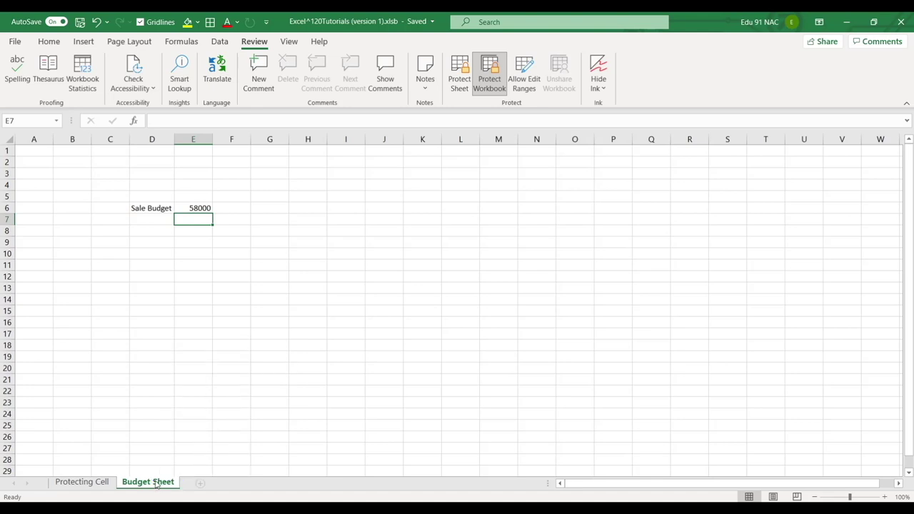
Unprotect the workbook and rename Budget Sheet to 'Budget Sheet Rename'
click(489, 79)
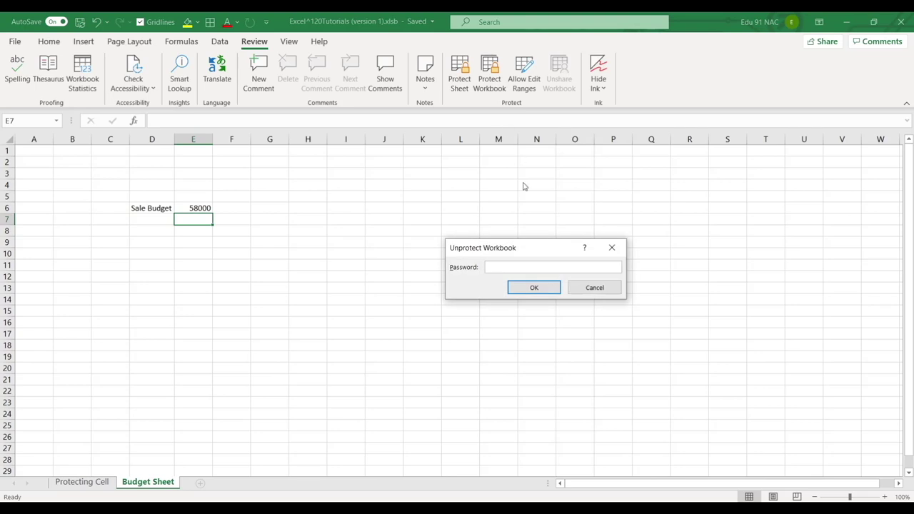
text(1234567)
key(Return)
right_click(160, 481)
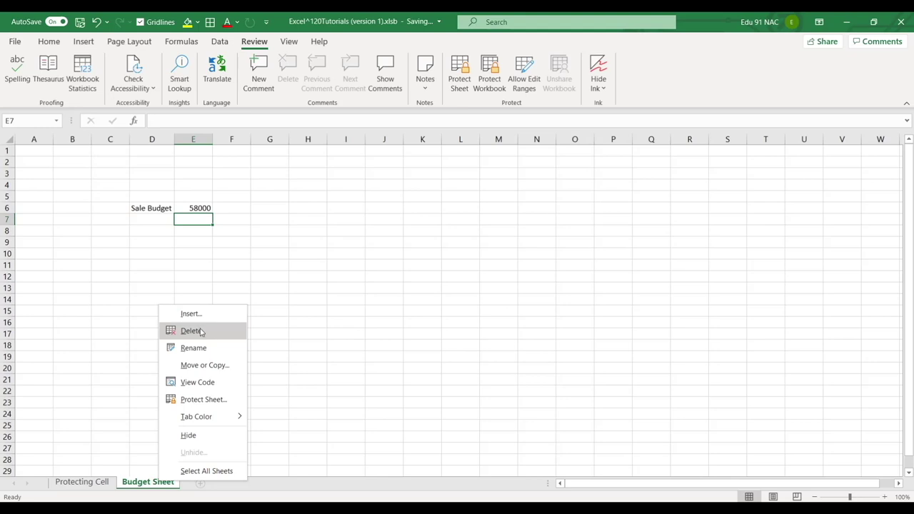
click(193, 348)
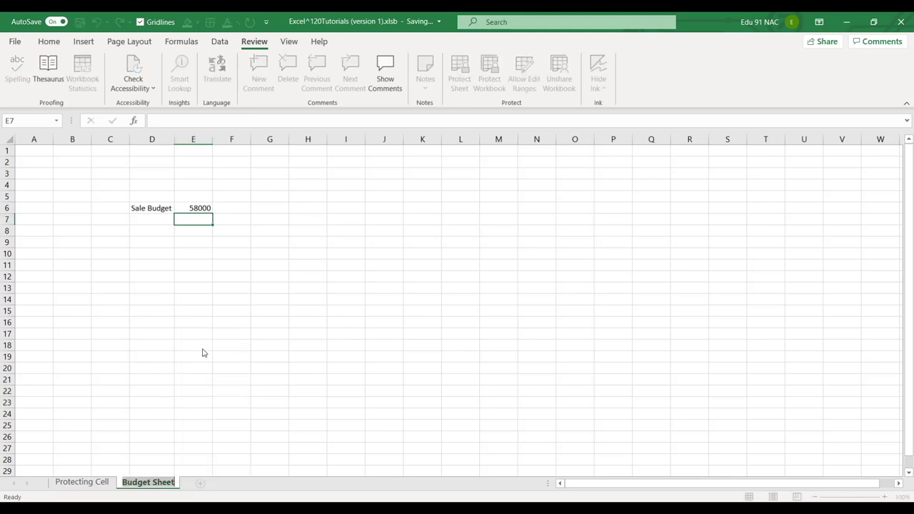
key(End)
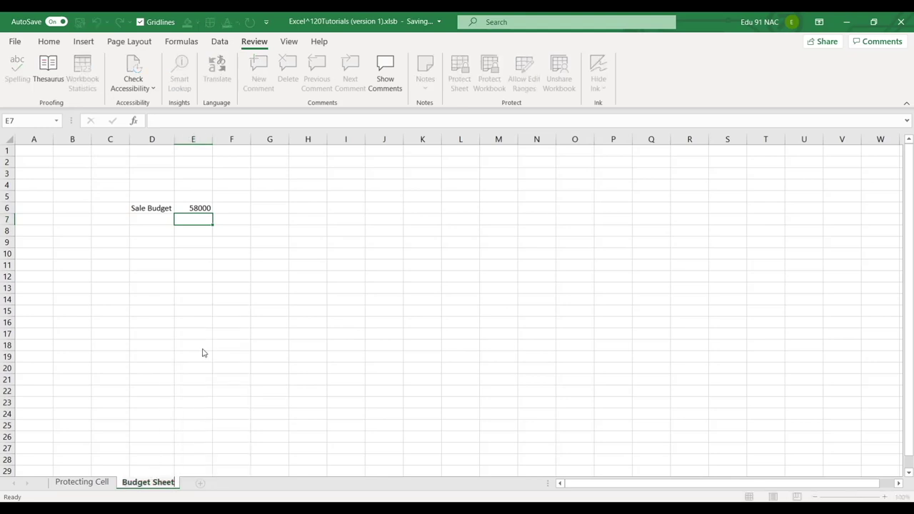
text(Rename)
key(Return)
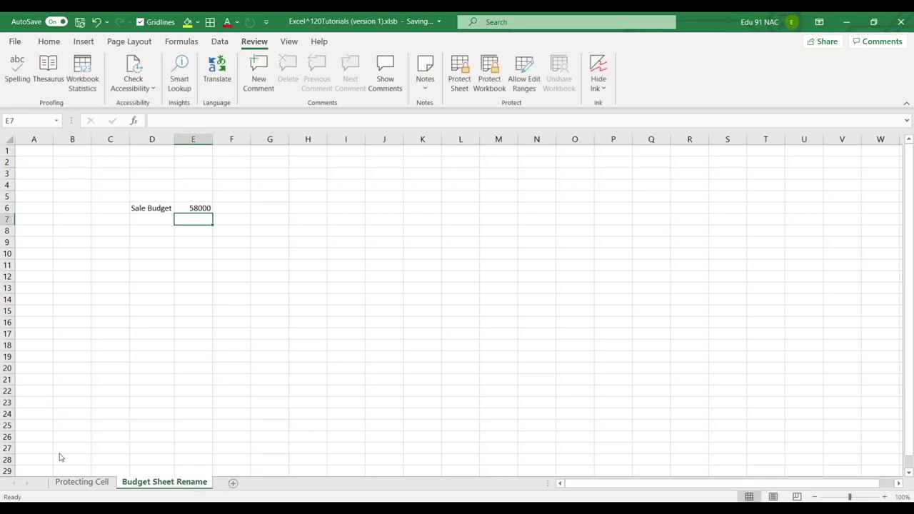
Delete the Budget Sheet Rename sheet and see C13 on Protecting Cell turn to #REF!
click(80, 482)
click(128, 303)
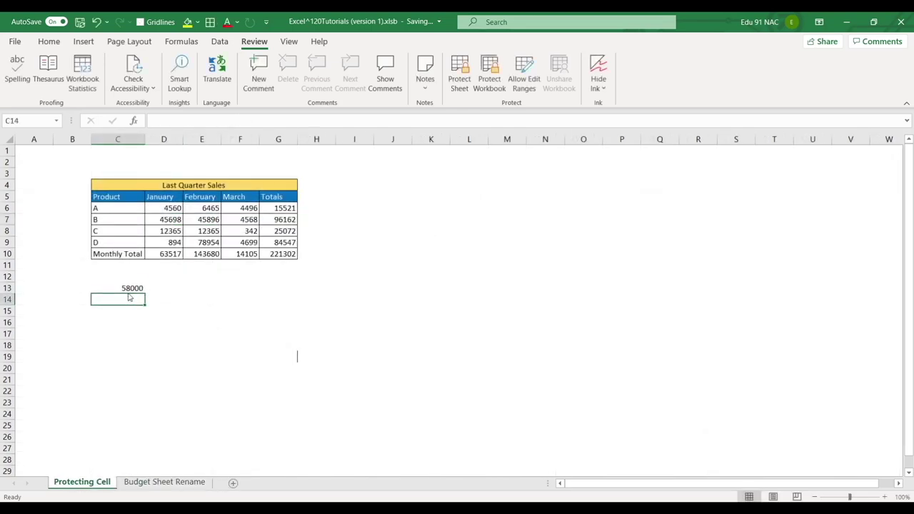
click(130, 289)
right_click(151, 482)
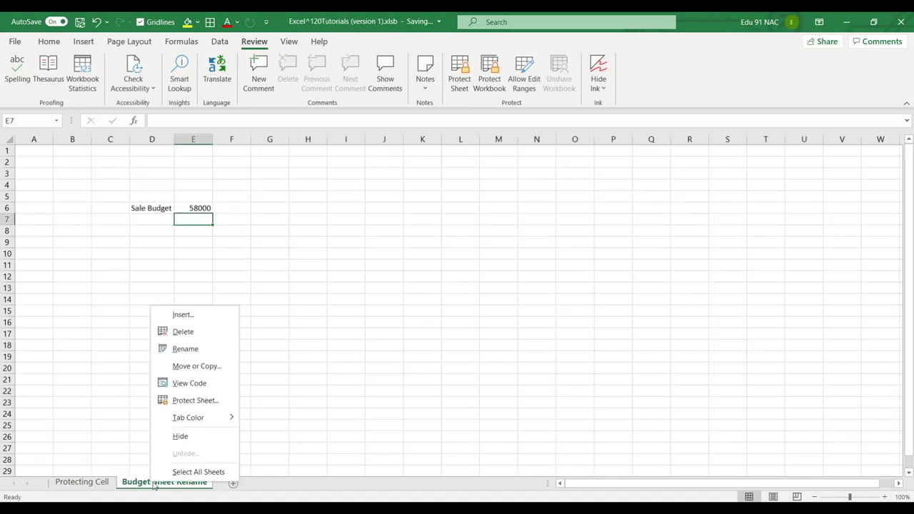
click(187, 331)
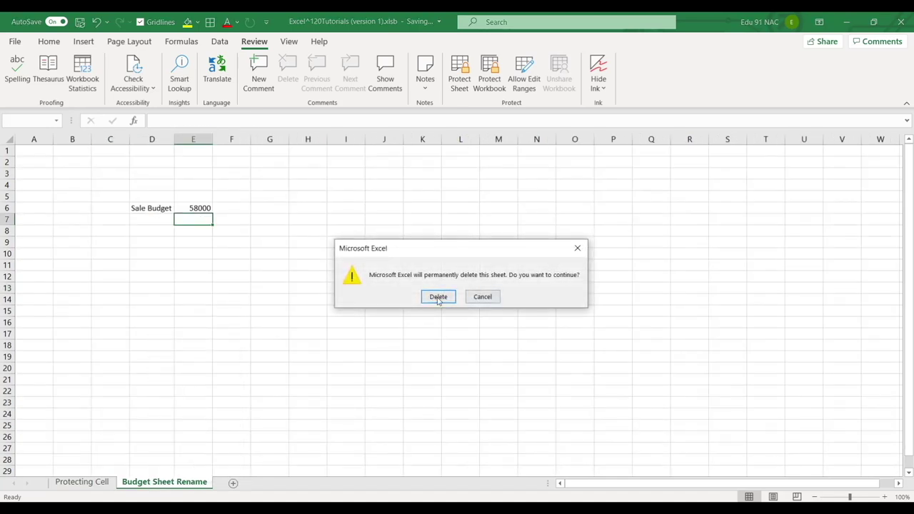
click(436, 296)
click(137, 369)
click(115, 291)
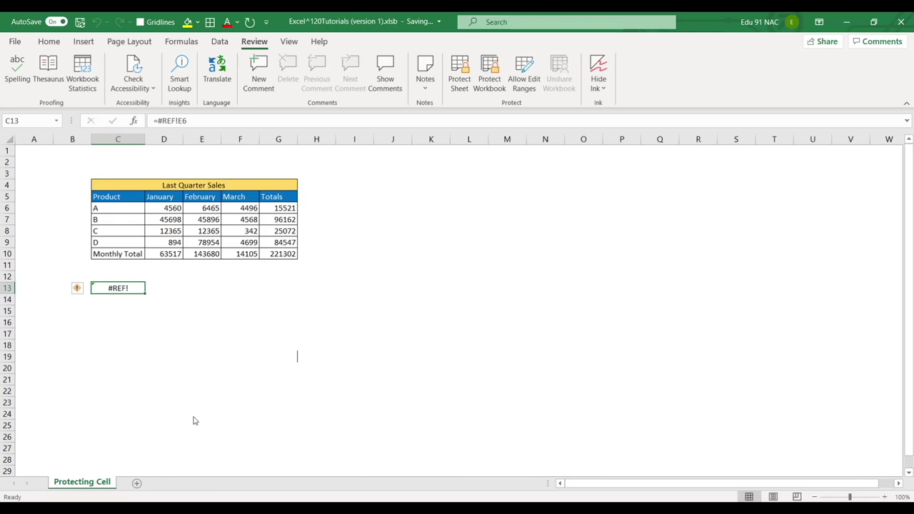
Add a new sheet named Budget Sheet
click(136, 484)
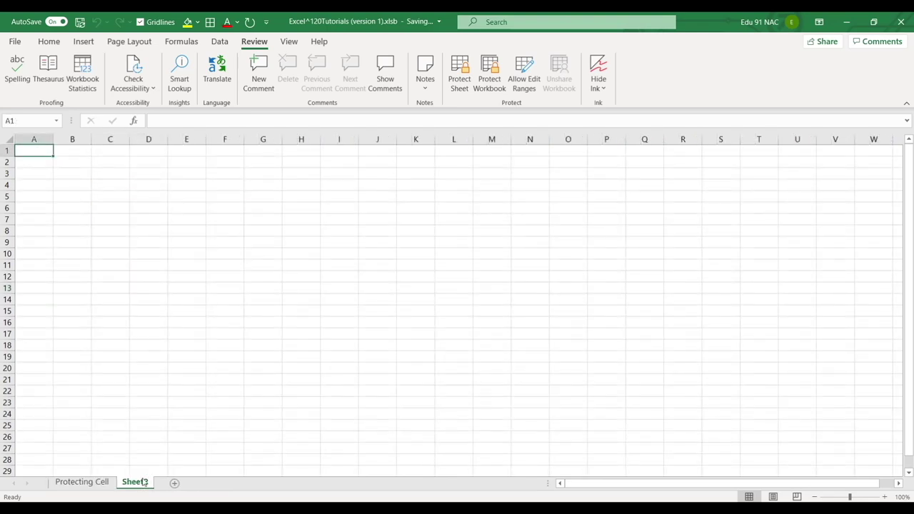
text(Budhi)
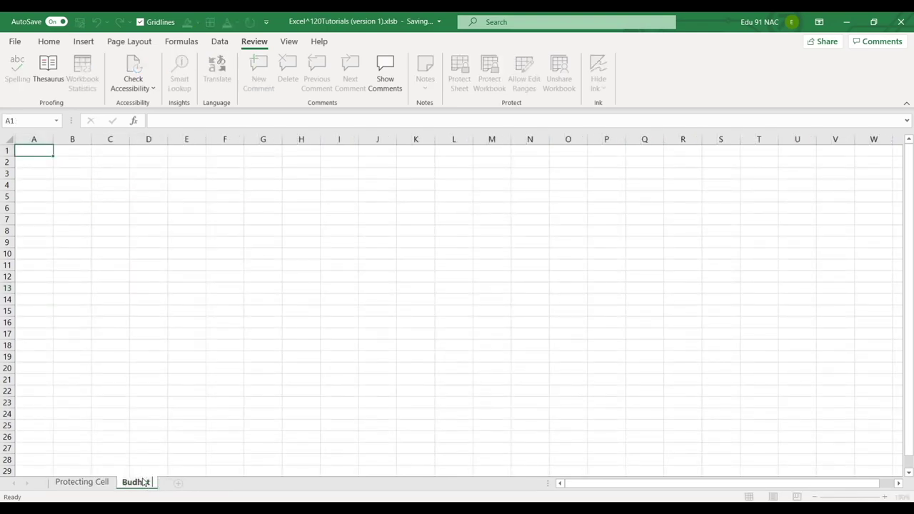
text(t Sheet)
key(Return)
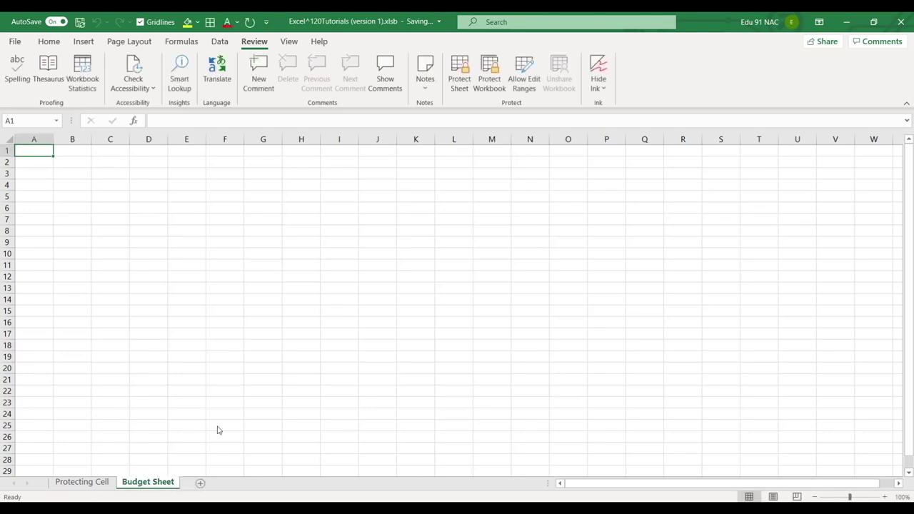
Enter Sale Budget in D8 and 58900 in E8, removing a stray apostrophe from the label
click(160, 238)
text(Sale )
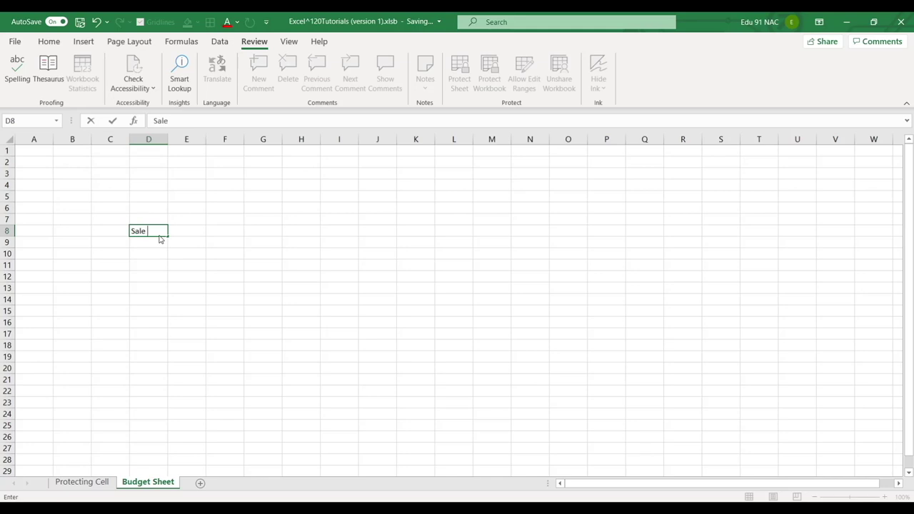
text(Budget')
key(Return)
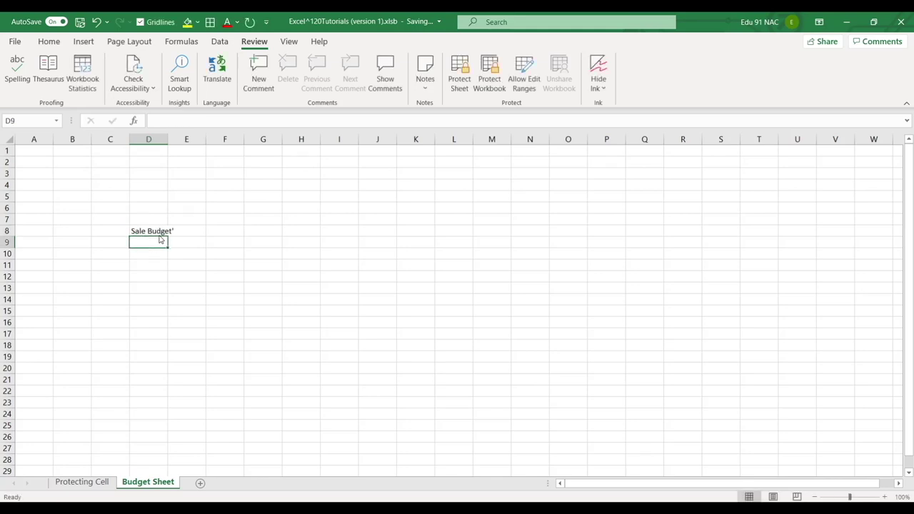
click(160, 235)
double_click(160, 235)
key(BackSpace)
key(Return)
key(Up)
key(Right)
text(58900)
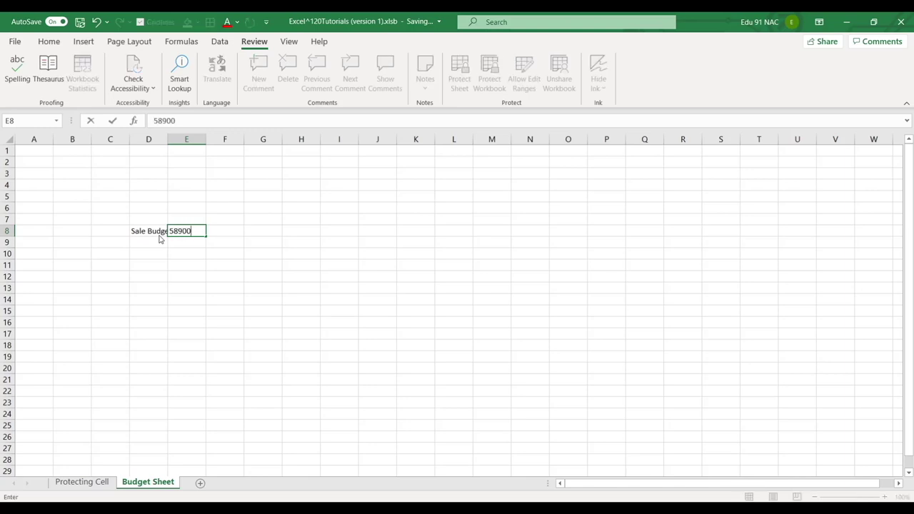
key(Return)
Link Protecting Cell C13 to ='Budget Sheet'!E8 so it shows 58900
click(99, 483)
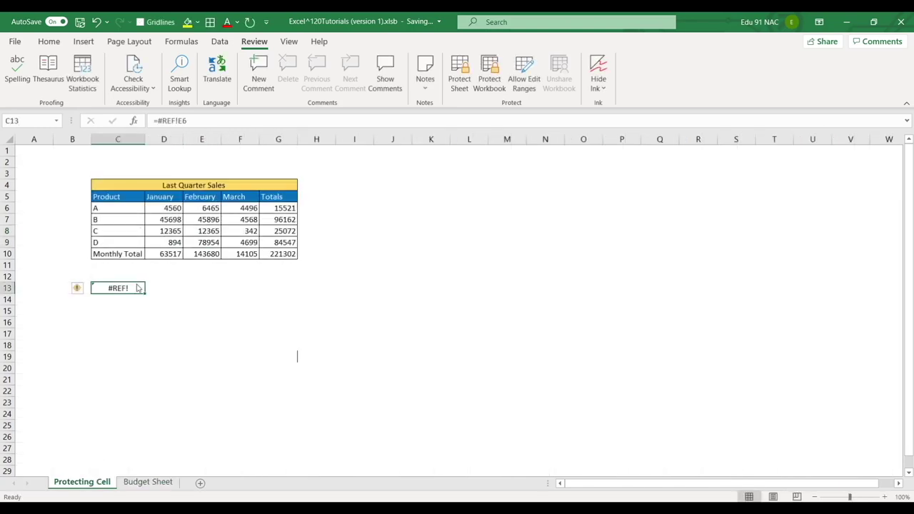
text(=)
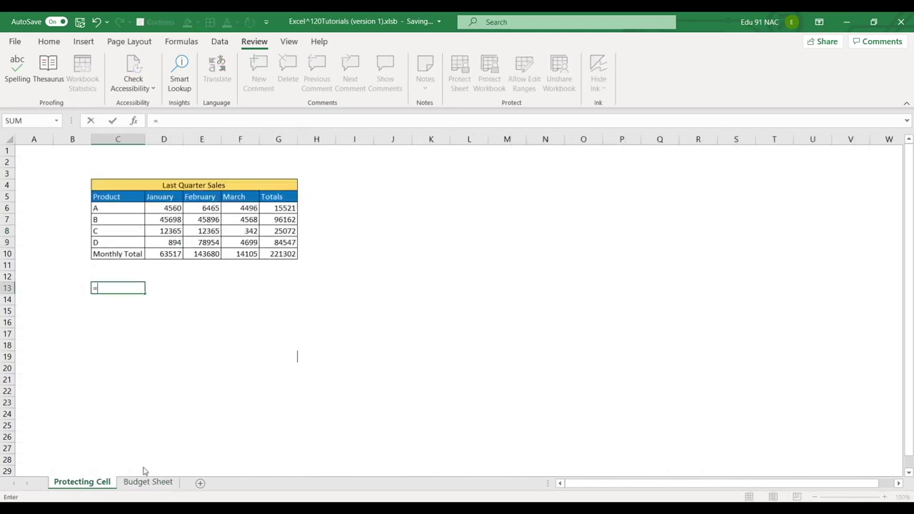
click(148, 481)
click(201, 233)
key(Return)
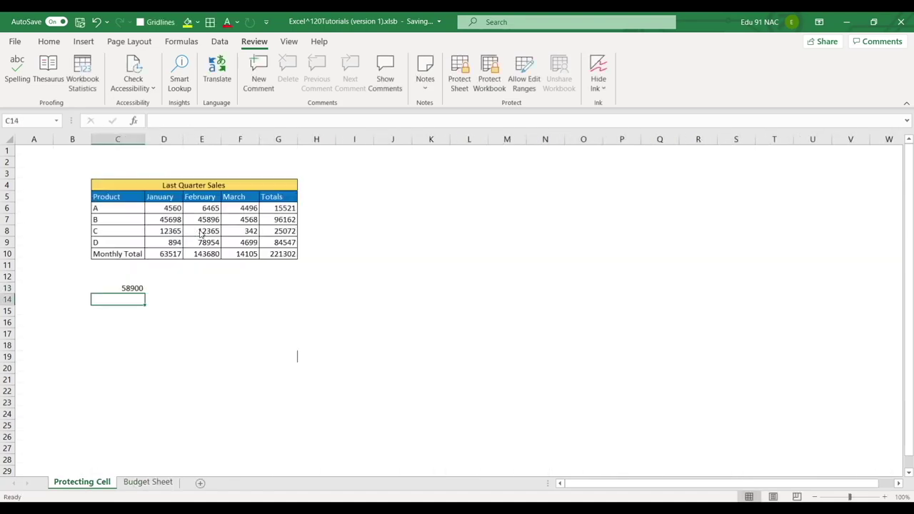
click(237, 340)
Password-protect the workbook structure again with the recreated Budget Sheet in place
click(149, 483)
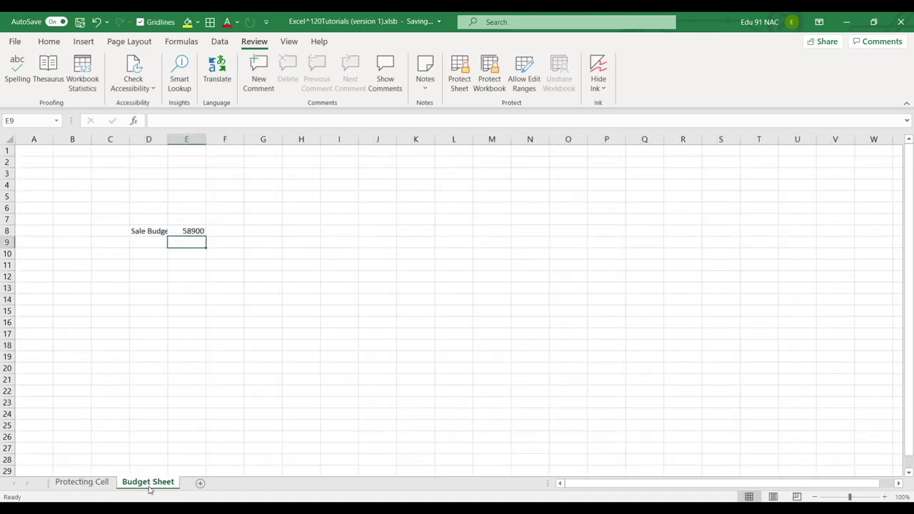
click(224, 368)
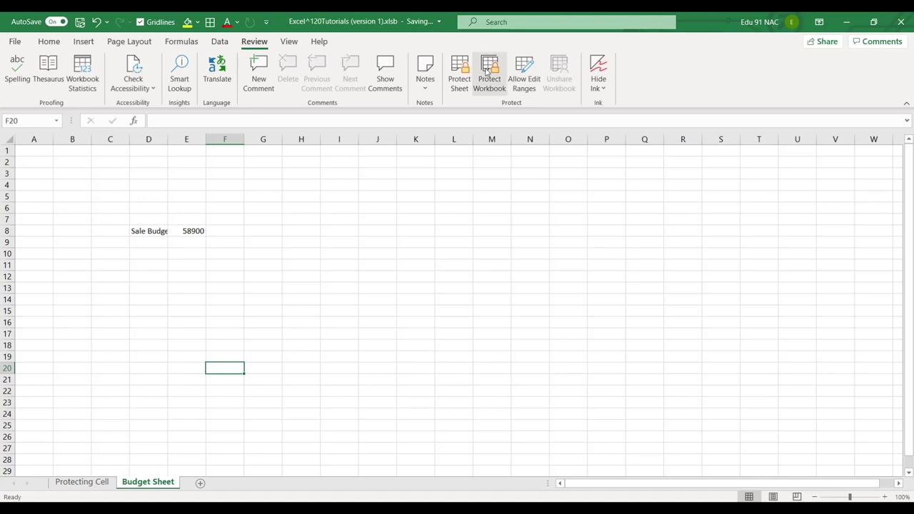
click(489, 72)
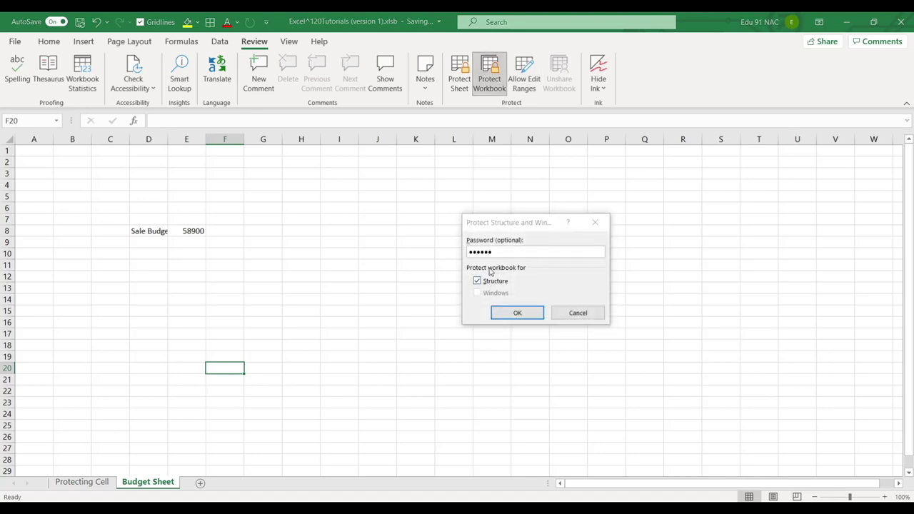
key(Return)
key(Return)
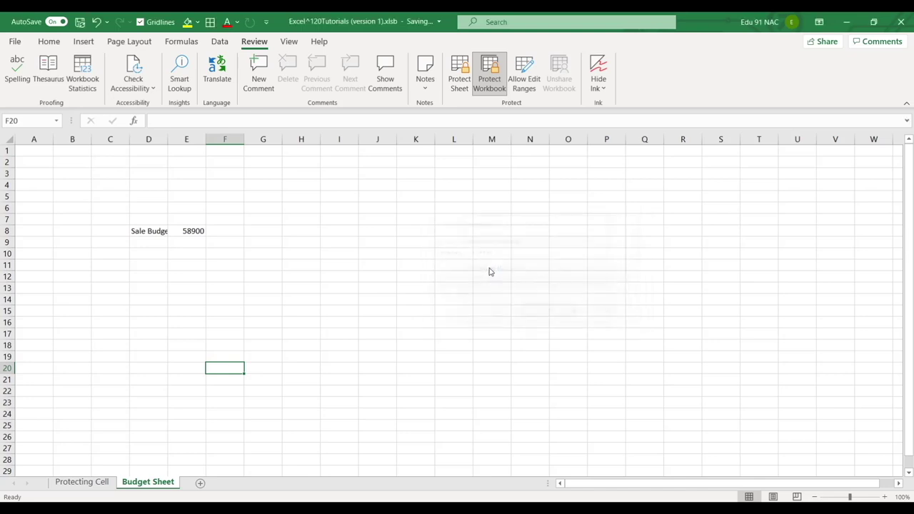
click(81, 482)
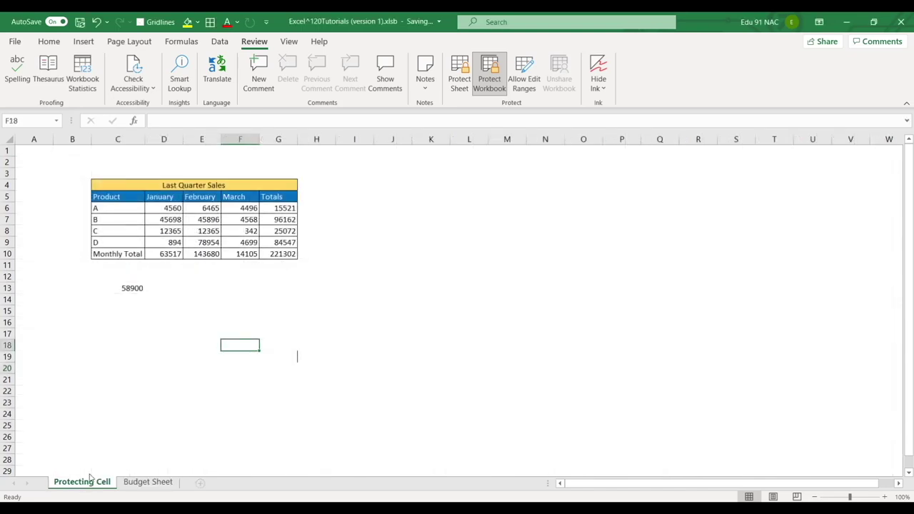
Select the area around the sales table, then move to the Budget Sheet
click(175, 390)
drag(71, 162, 369, 378)
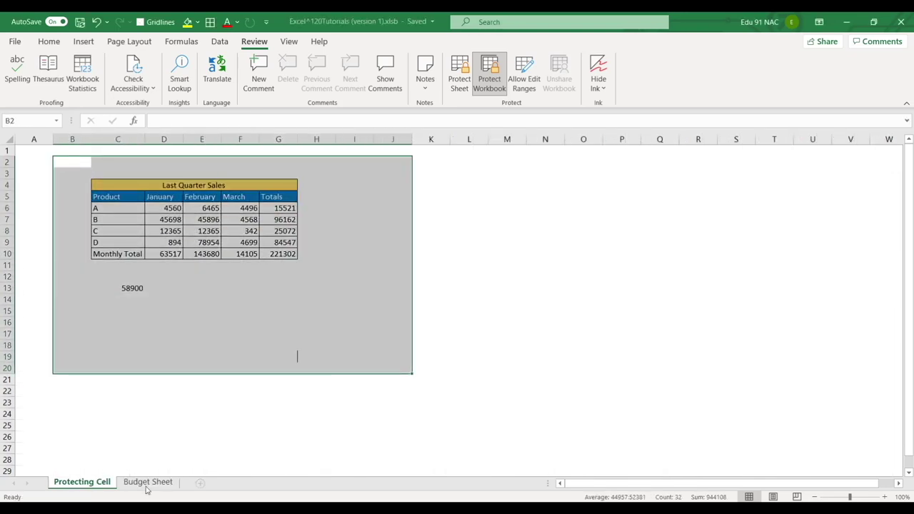
click(148, 482)
drag(149, 471, 71, 471)
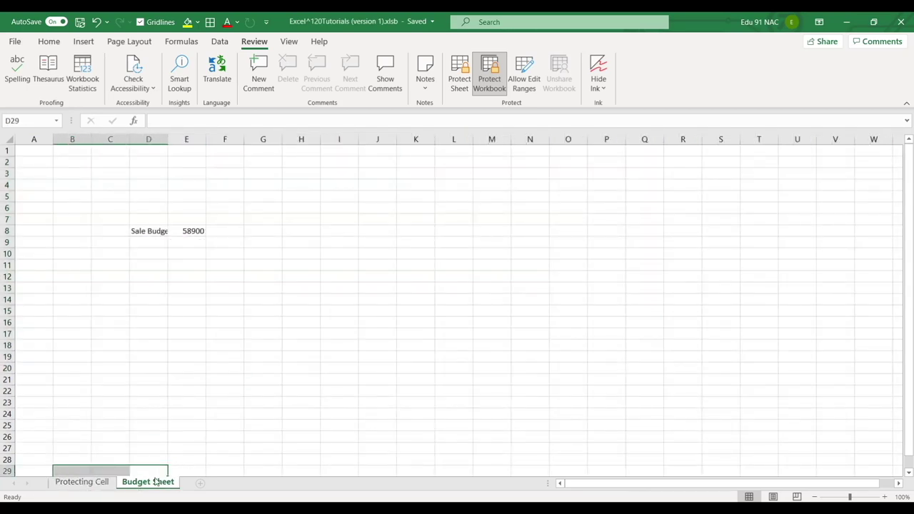
click(187, 448)
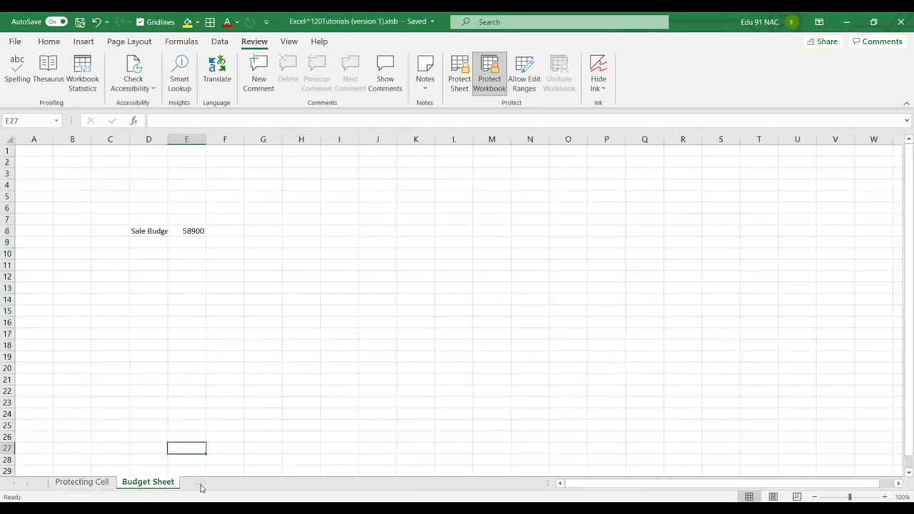
click(220, 440)
key(Up)
Confirm Insert, Delete and Rename are greyed out on the Budget Sheet tab, then return to Protecting Cell
right_click(146, 484)
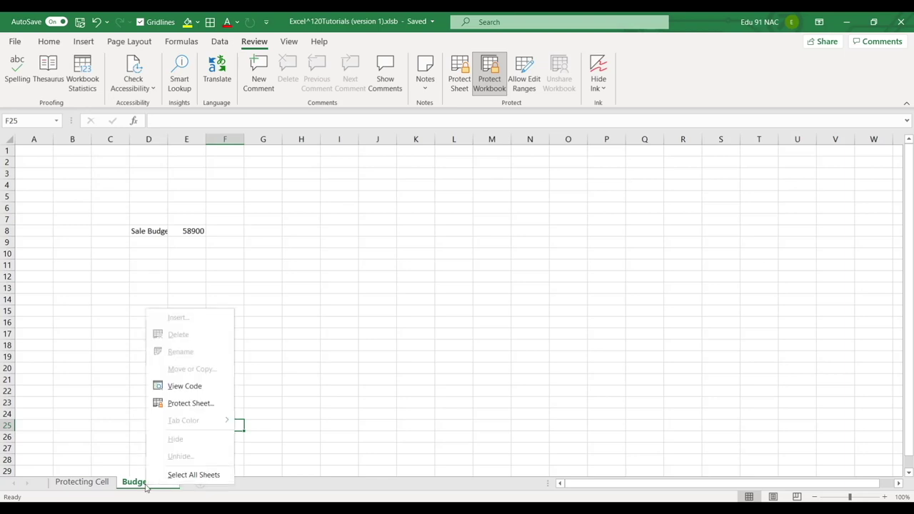
key(Escape)
click(80, 482)
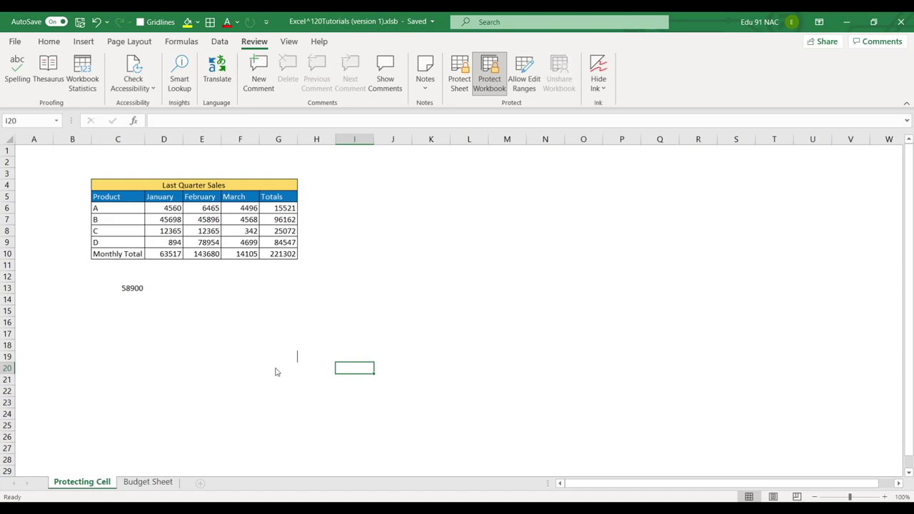
click(615, 270)
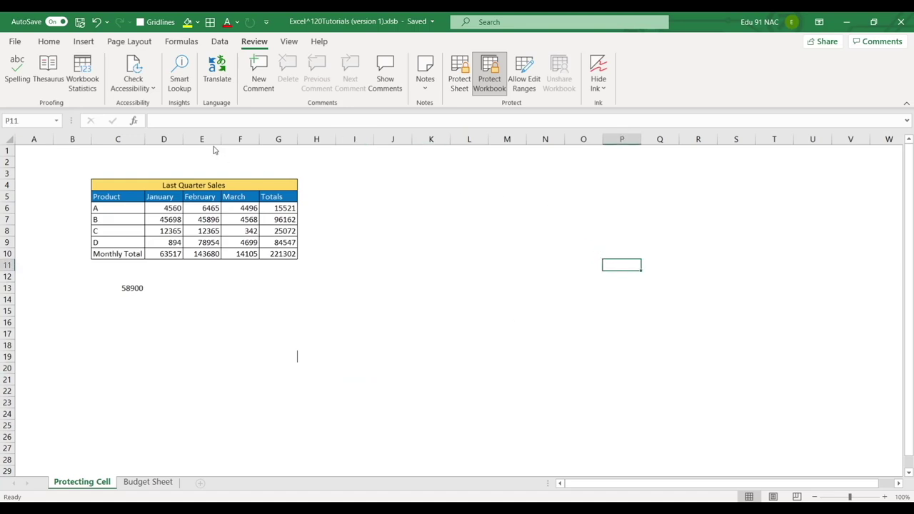
click(13, 41)
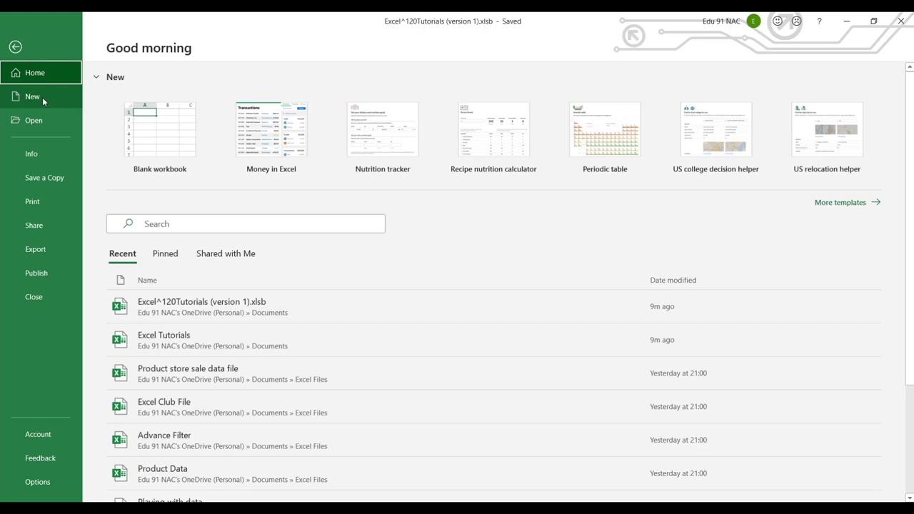
Encrypt Excel Tutorials with an open password via Protect Workbook, then close the workbook
key(Escape)
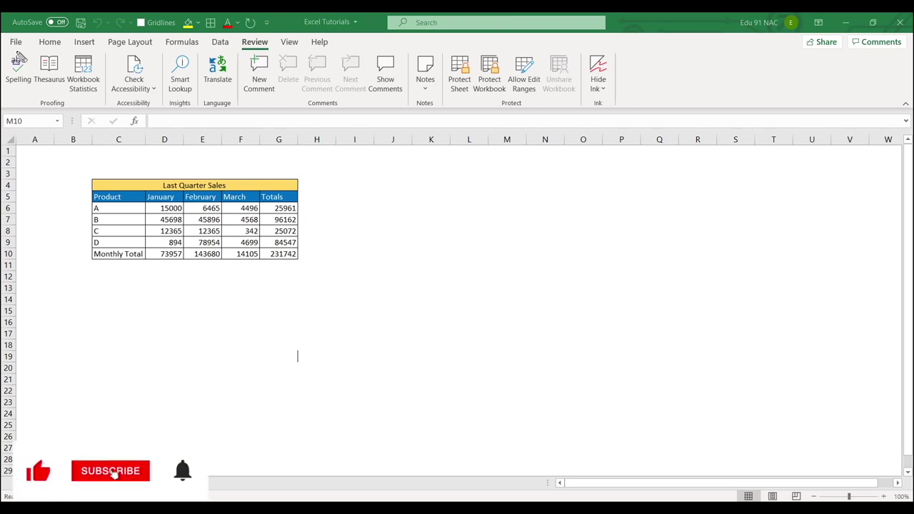
click(14, 41)
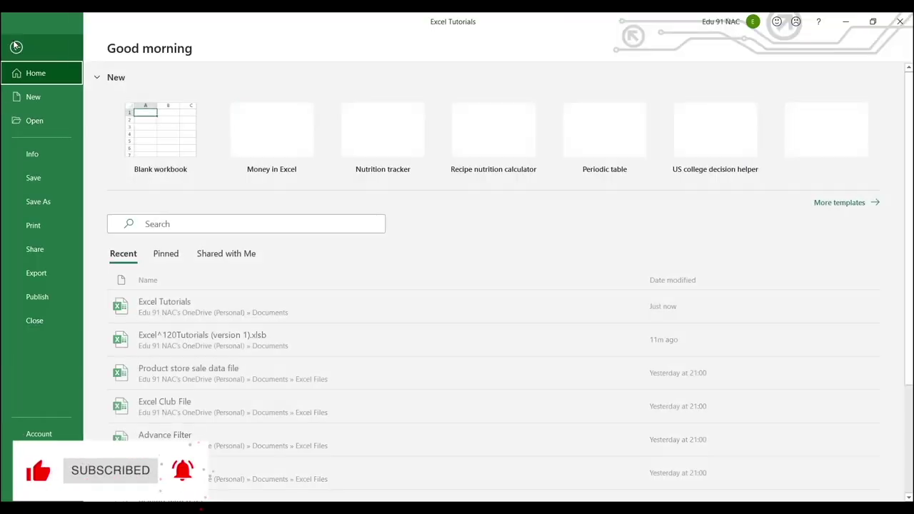
click(35, 154)
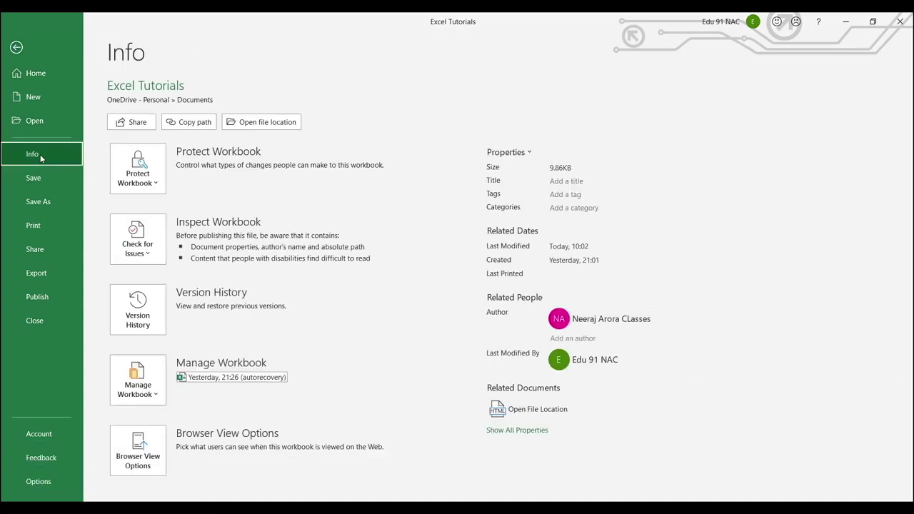
click(146, 171)
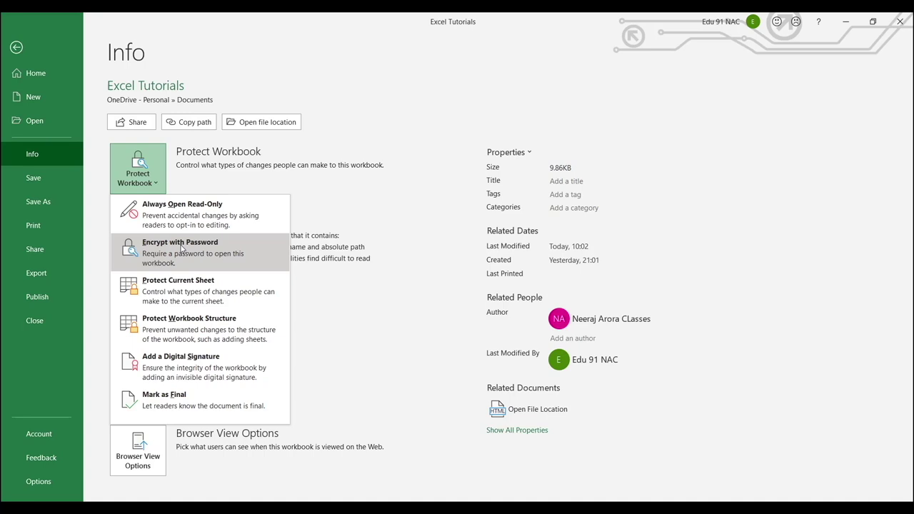
click(183, 248)
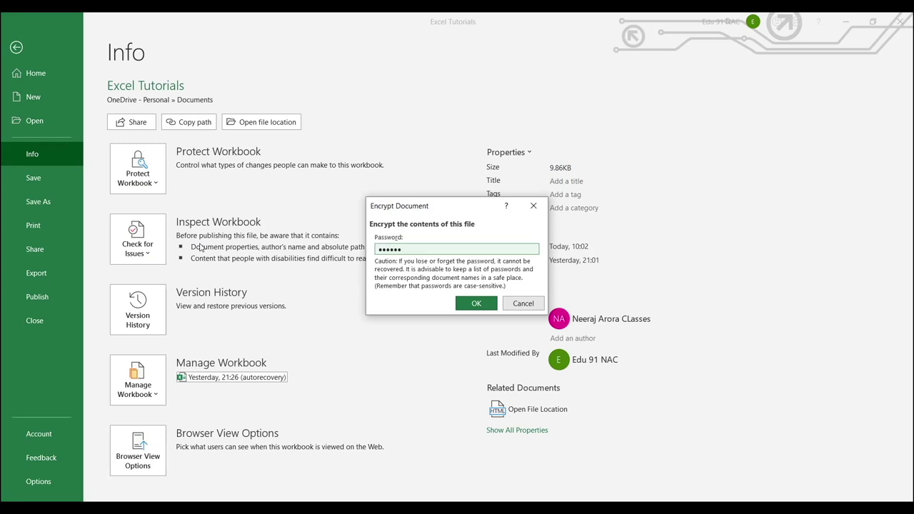
key(Return)
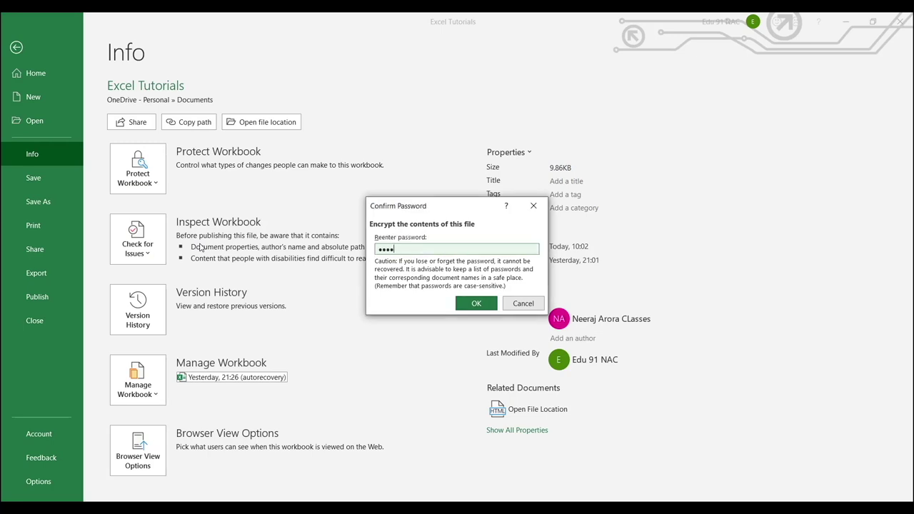
key(Return)
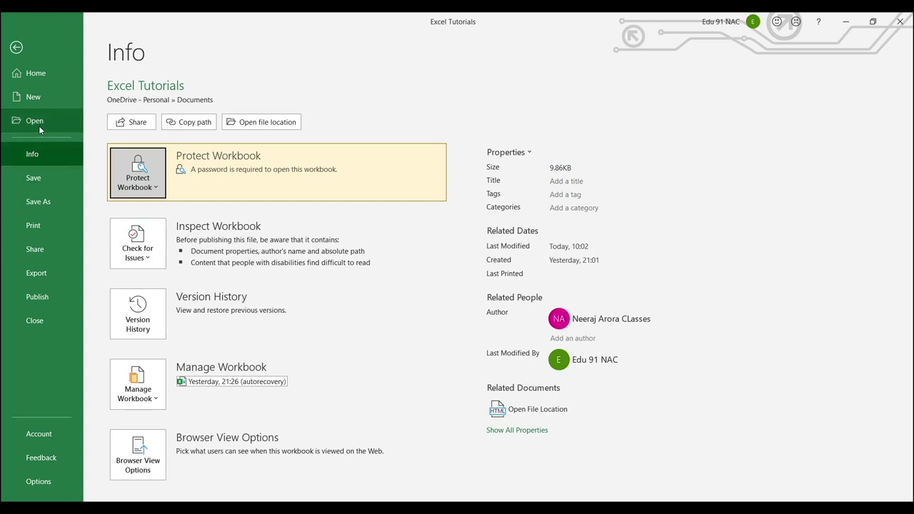
click(33, 325)
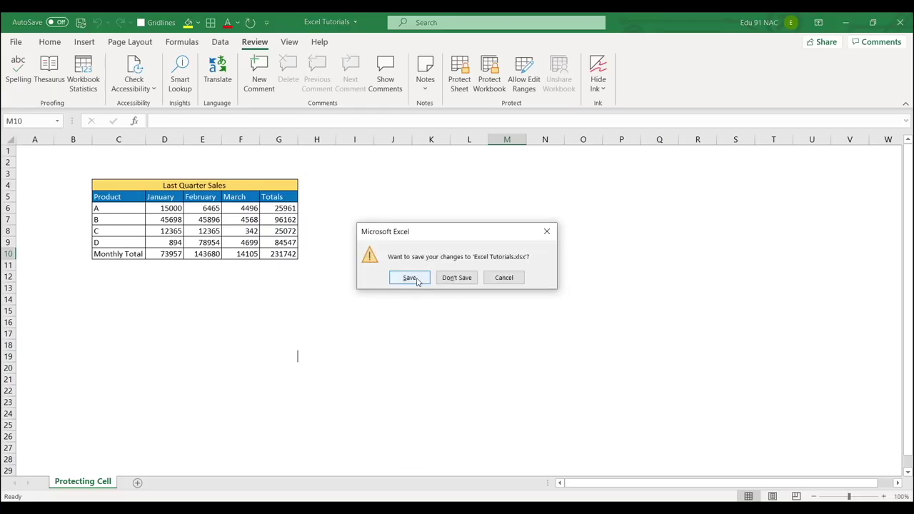
Save changes on closing, then reopen Excel Tutorials from Recent by entering its password
click(413, 281)
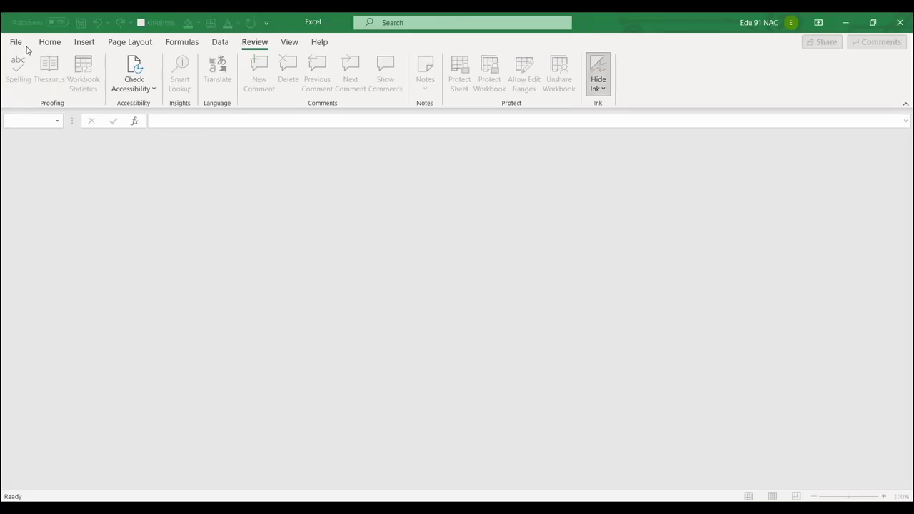
click(16, 42)
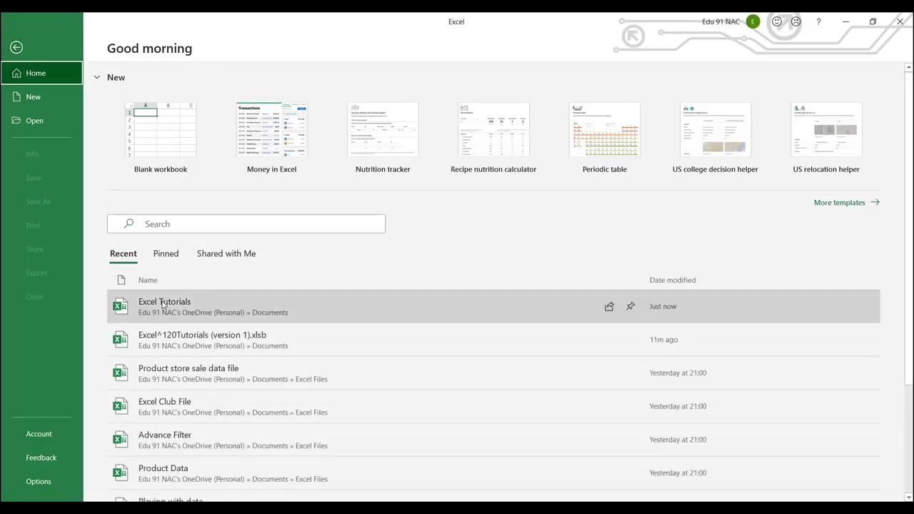
click(163, 305)
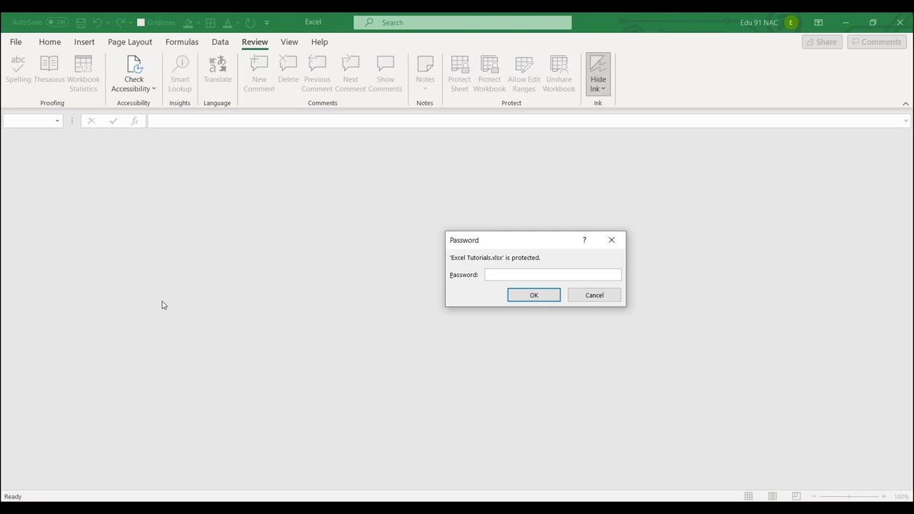
text(******)
key(Return)
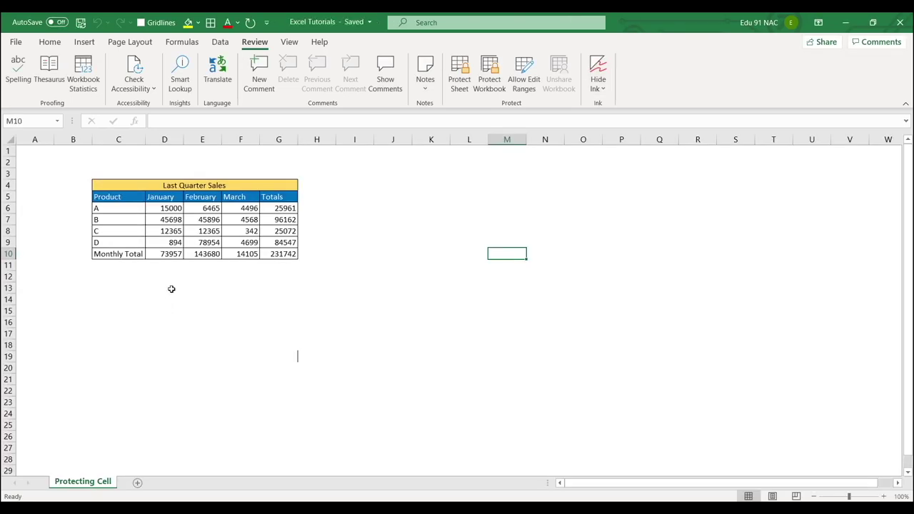
Untick Locked for cells D6:F9 in Format Cells, then cancel the Protect Sheet dialog
drag(165, 207, 243, 236)
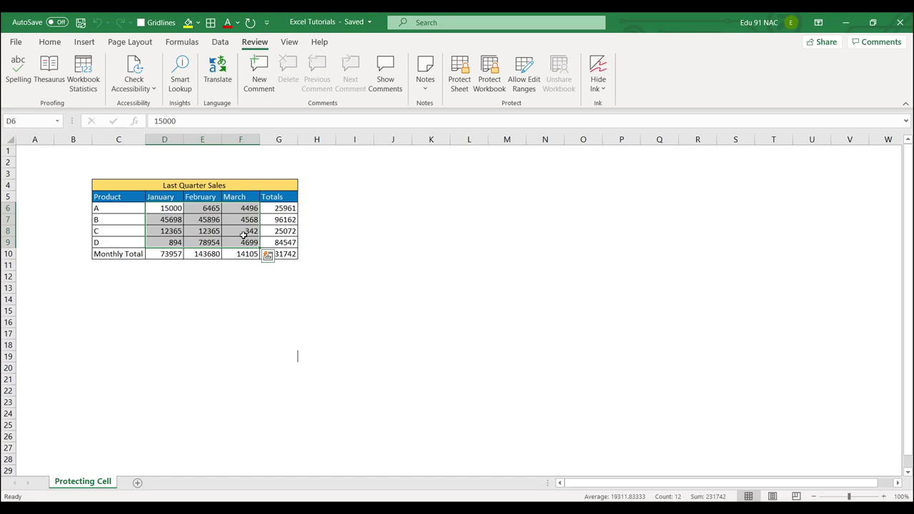
key(ctrl+1)
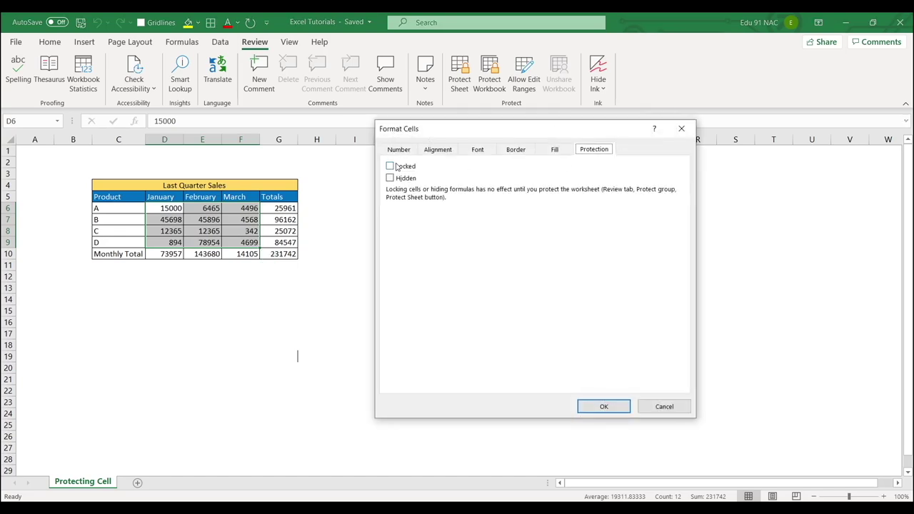
click(391, 166)
click(603, 406)
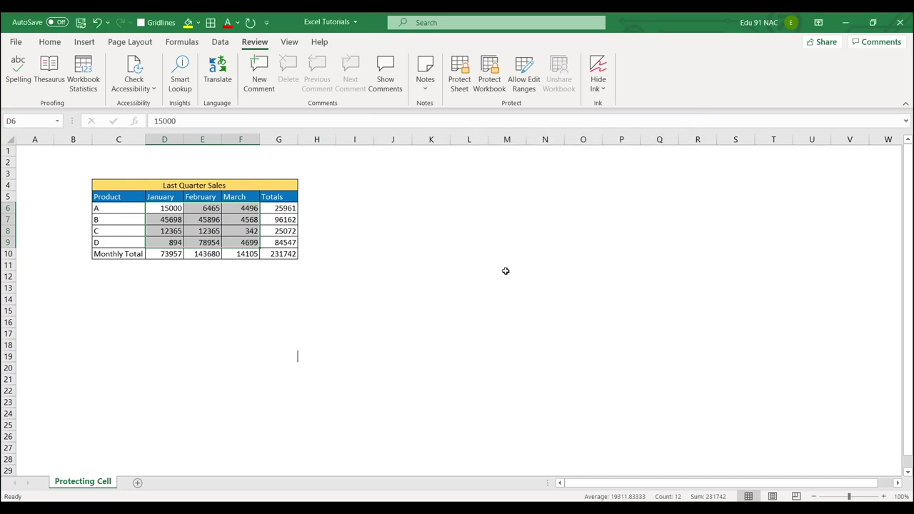
click(459, 73)
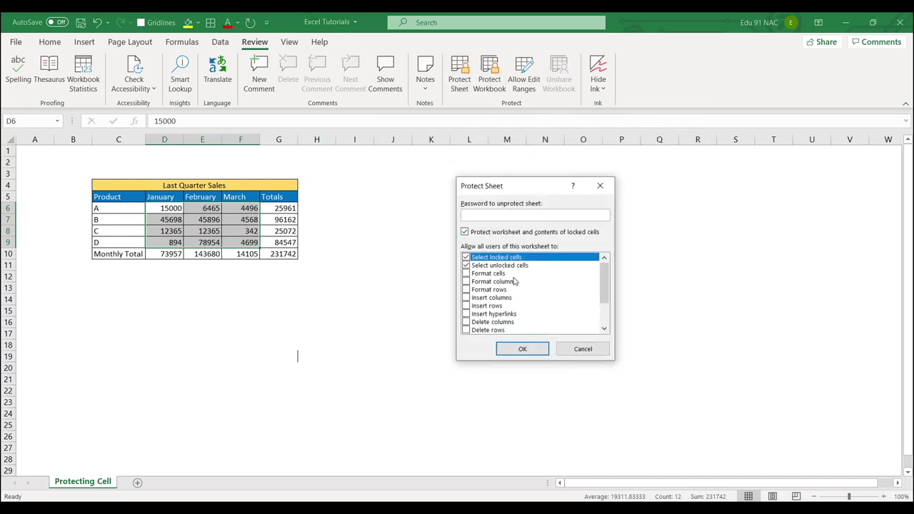
click(583, 349)
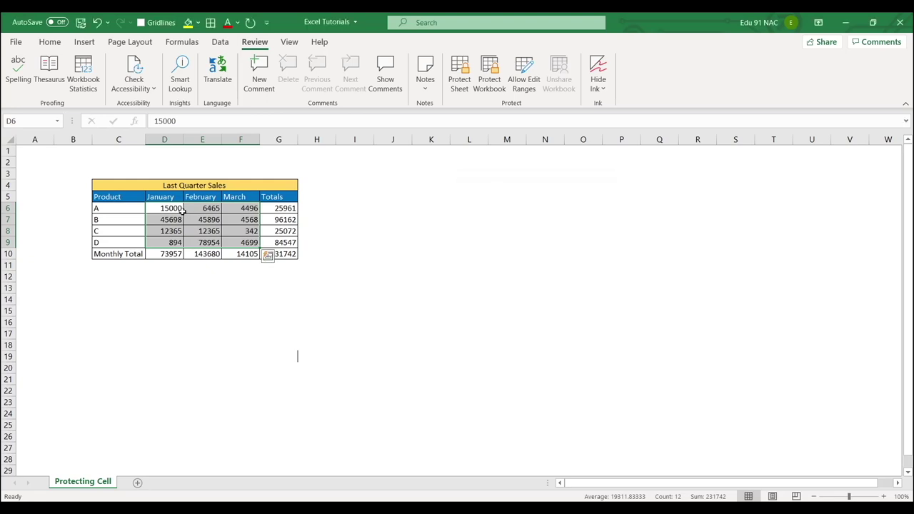
Recheck the D6:F9 protection settings without changes, then add a new blank Sheet1
click(194, 288)
drag(164, 209, 246, 243)
click(406, 251)
drag(165, 207, 242, 241)
key(ctrl+1)
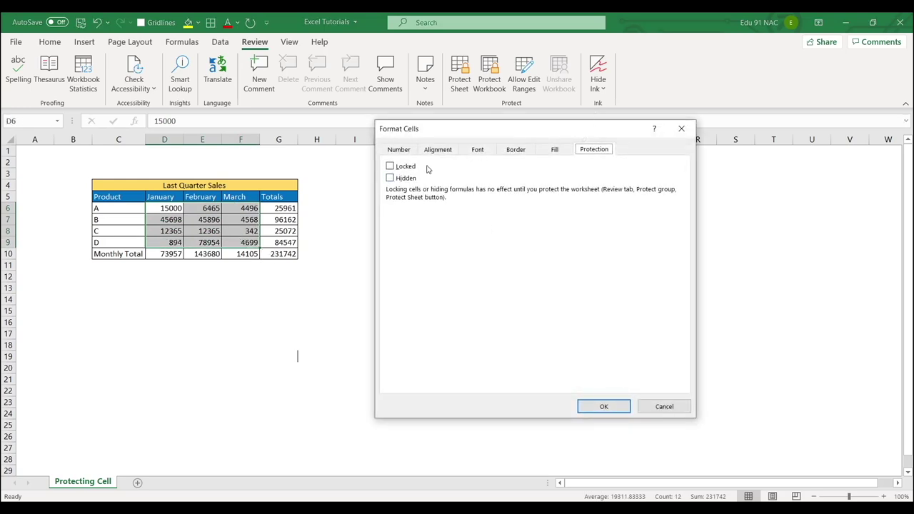
click(663, 406)
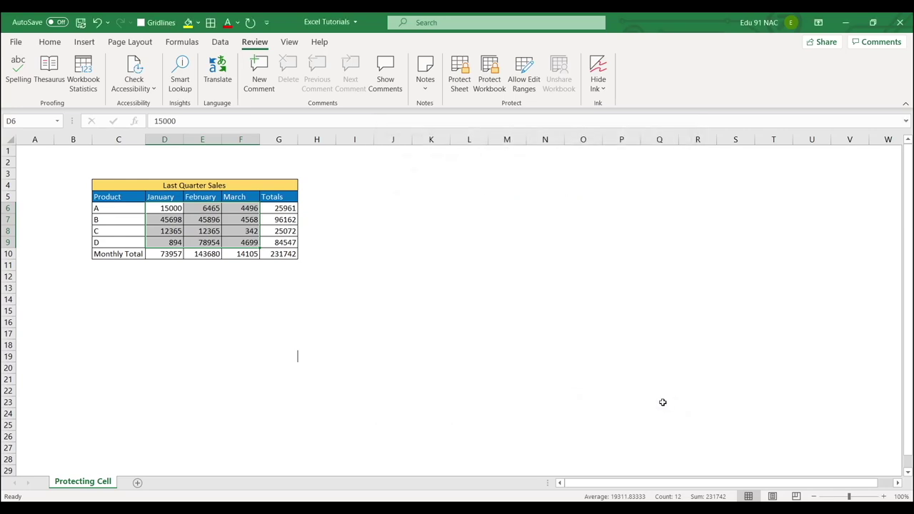
click(420, 282)
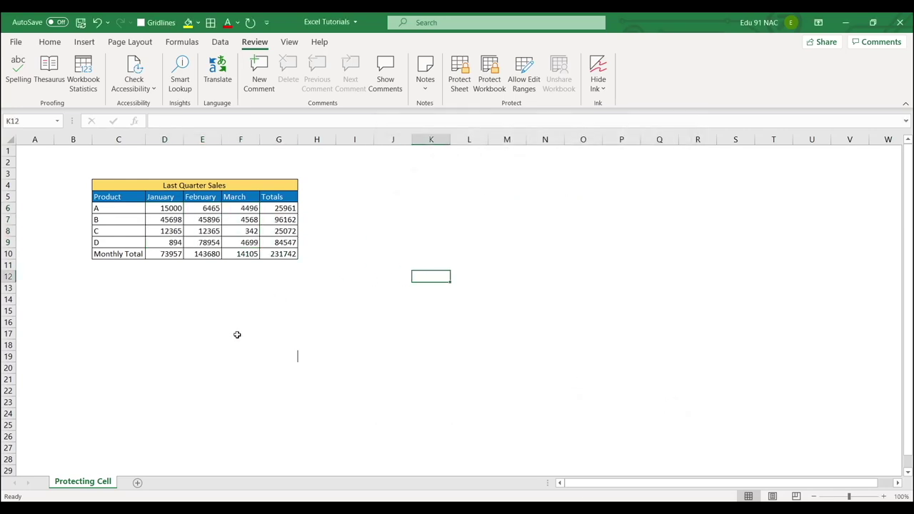
click(137, 482)
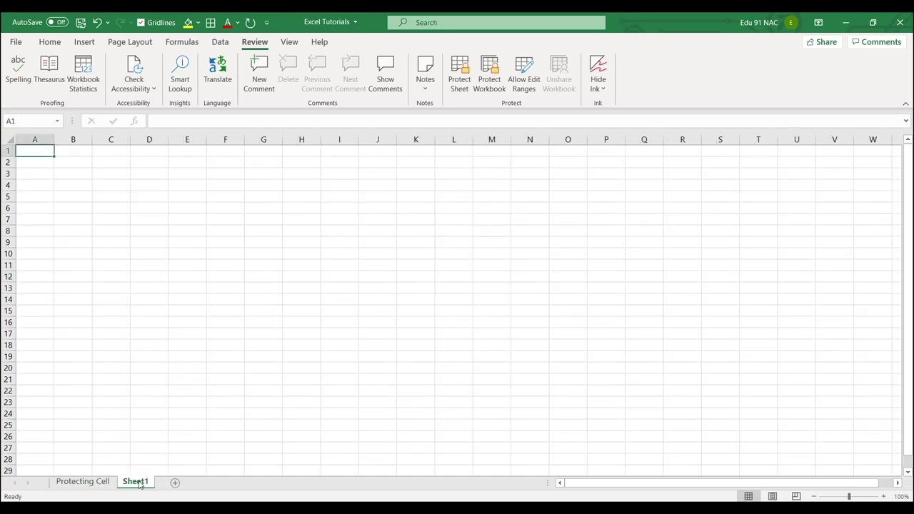
click(171, 414)
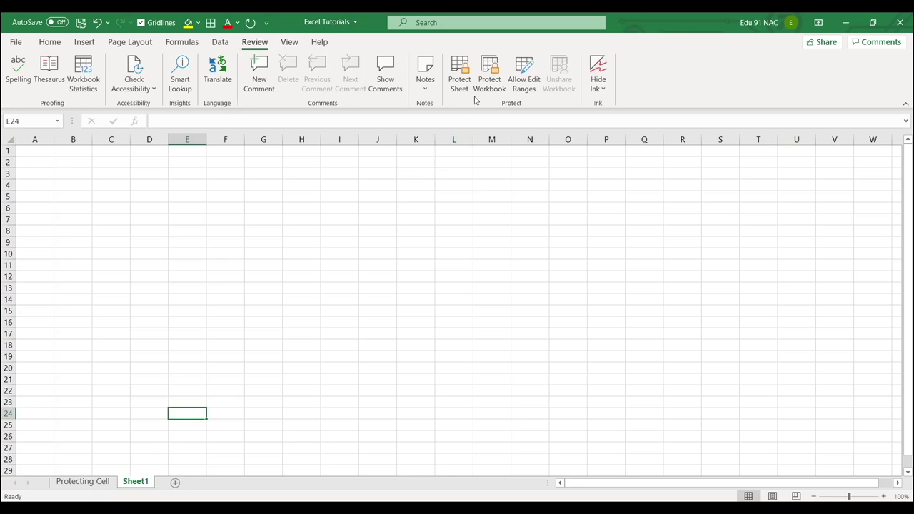
click(460, 75)
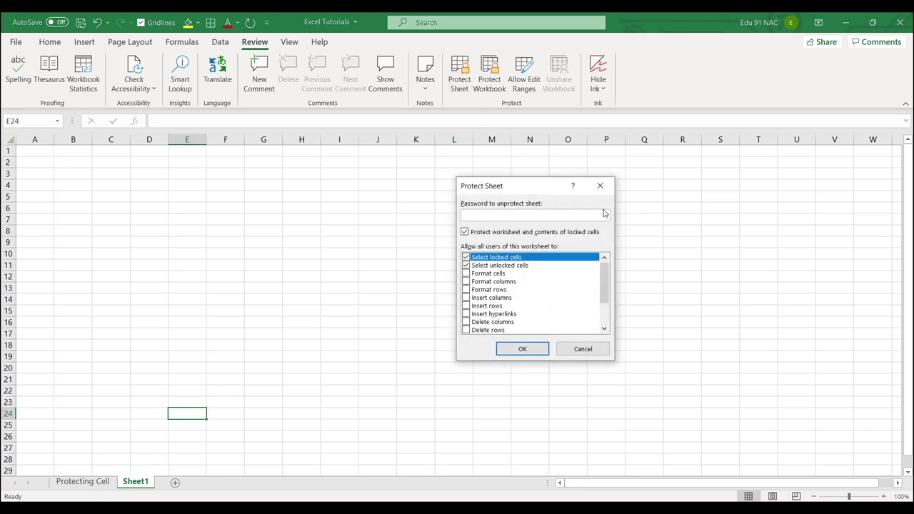
click(583, 348)
click(489, 75)
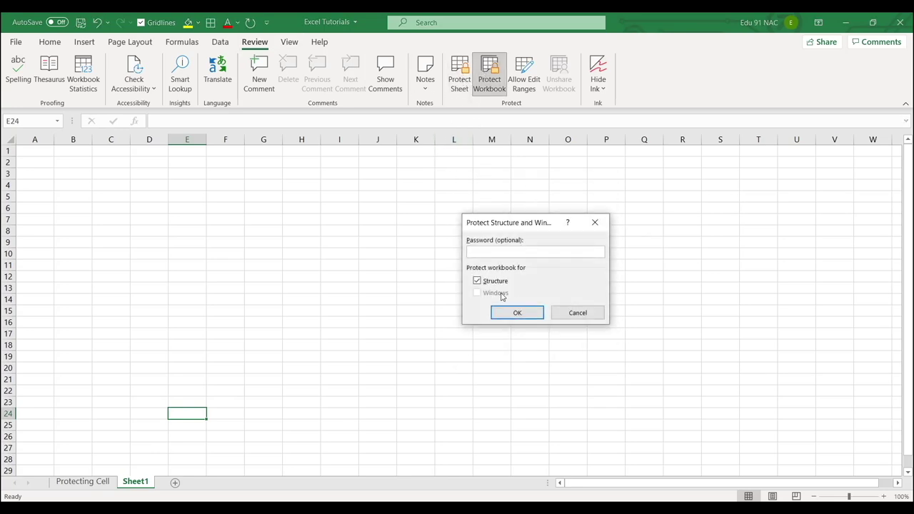
click(580, 312)
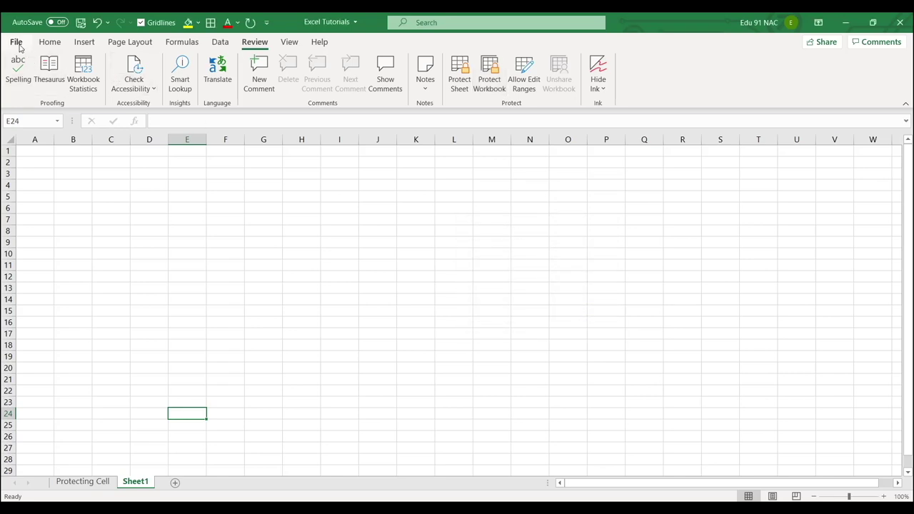
Delete the workbook's open password under Encrypt with Password to remove encryption
click(17, 42)
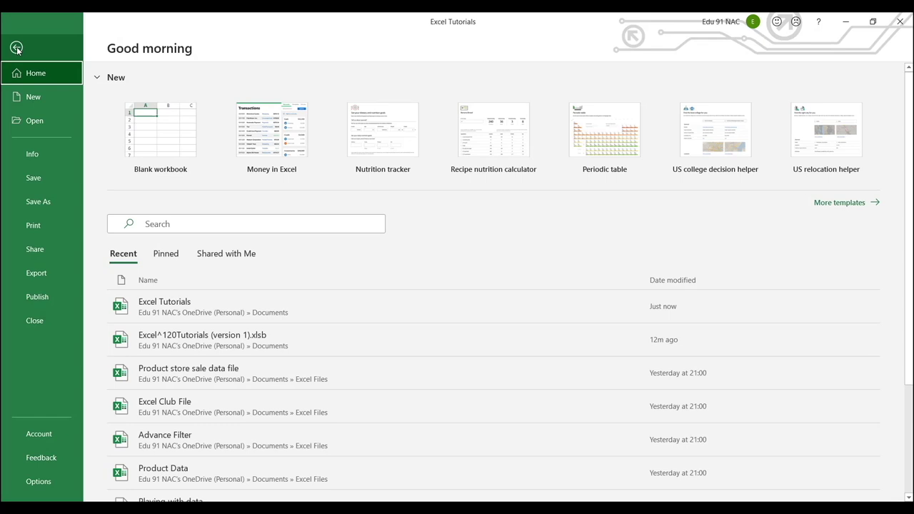
click(32, 154)
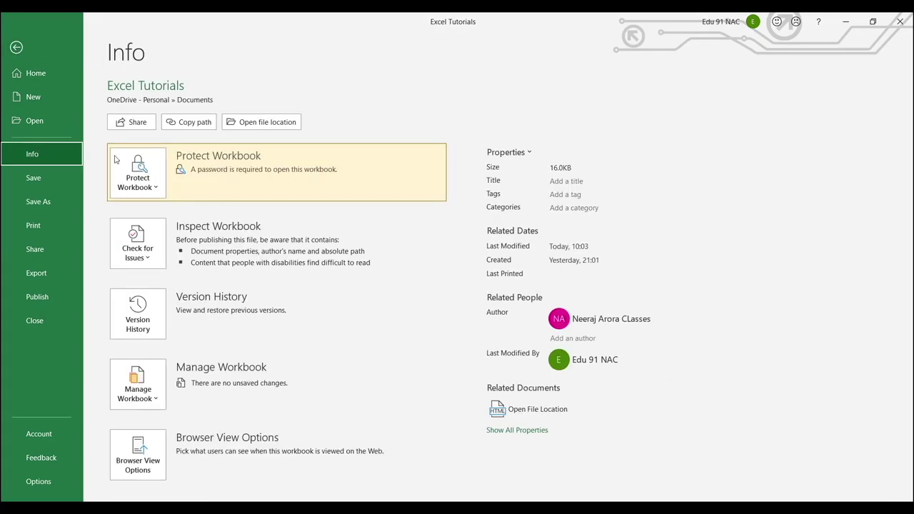
click(156, 180)
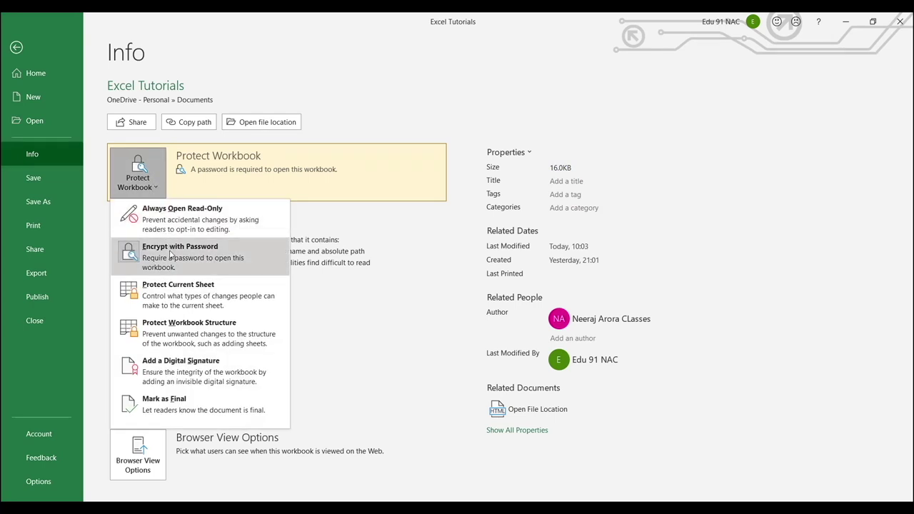
click(171, 256)
text(123456)
drag(434, 250, 363, 247)
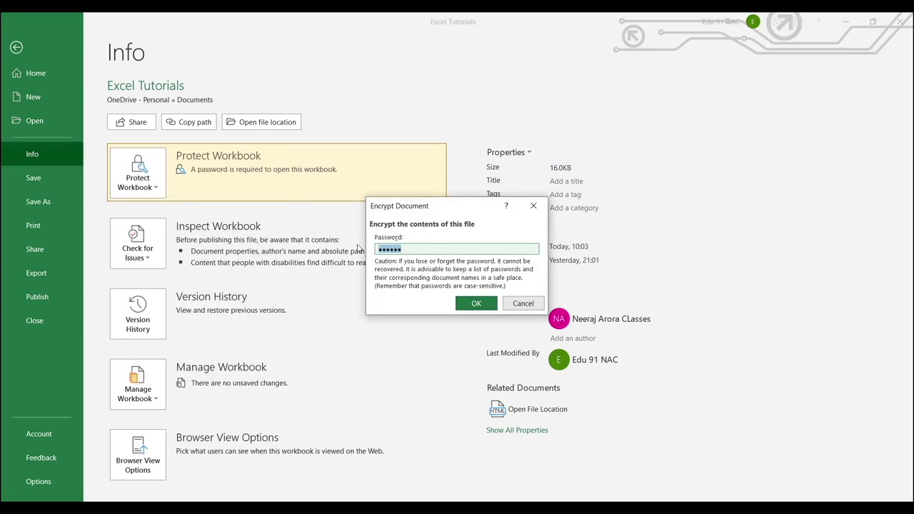
key(BackSpace)
click(476, 303)
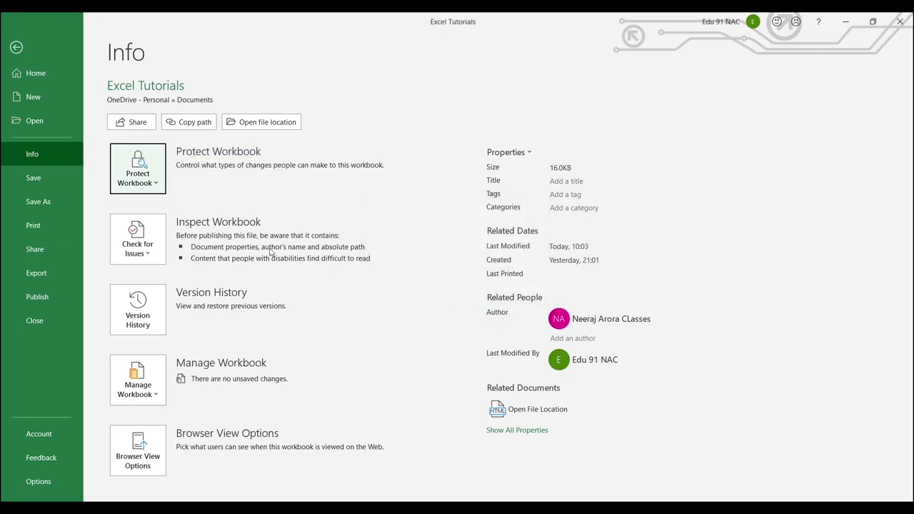
Verify the encryption password is now empty, then go back to the Protecting Cell sheet
click(147, 175)
click(155, 258)
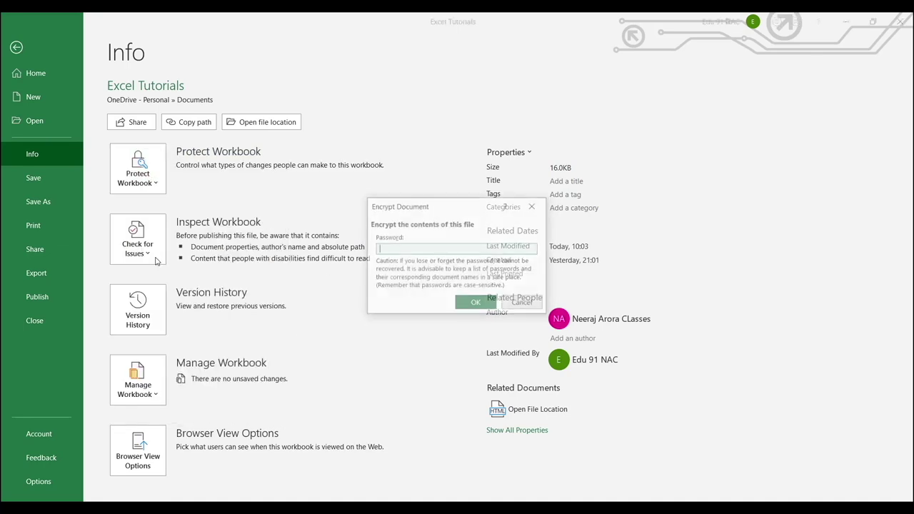
click(523, 304)
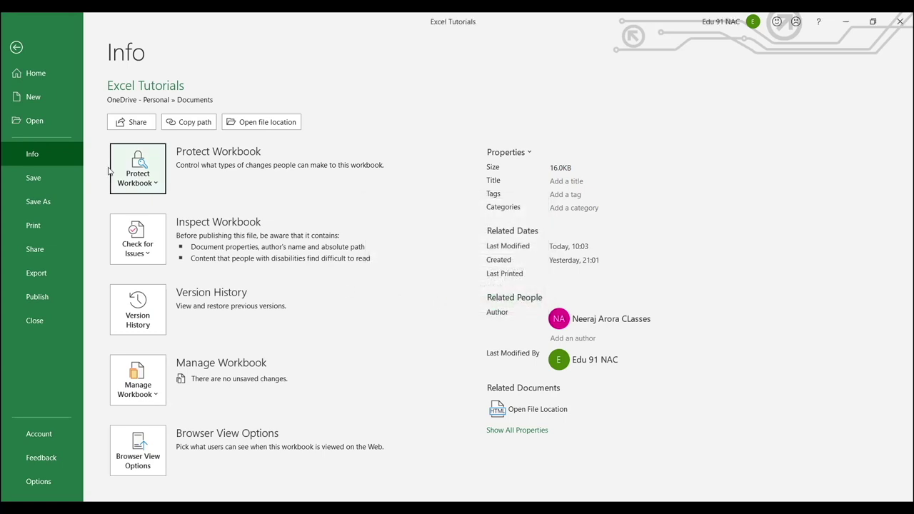
key(Escape)
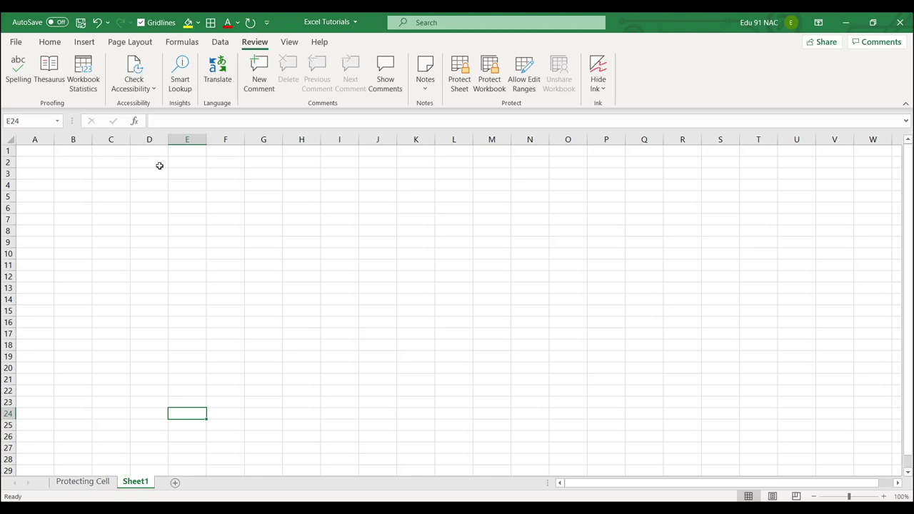
click(81, 482)
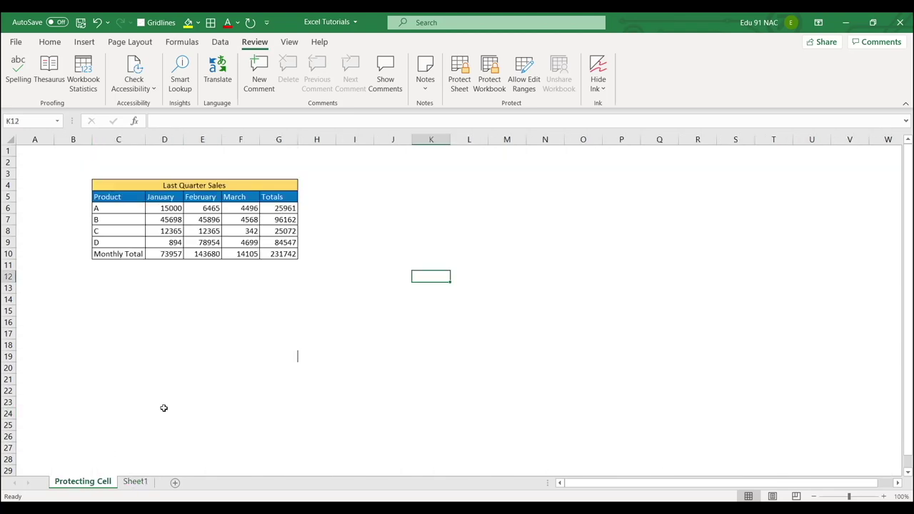